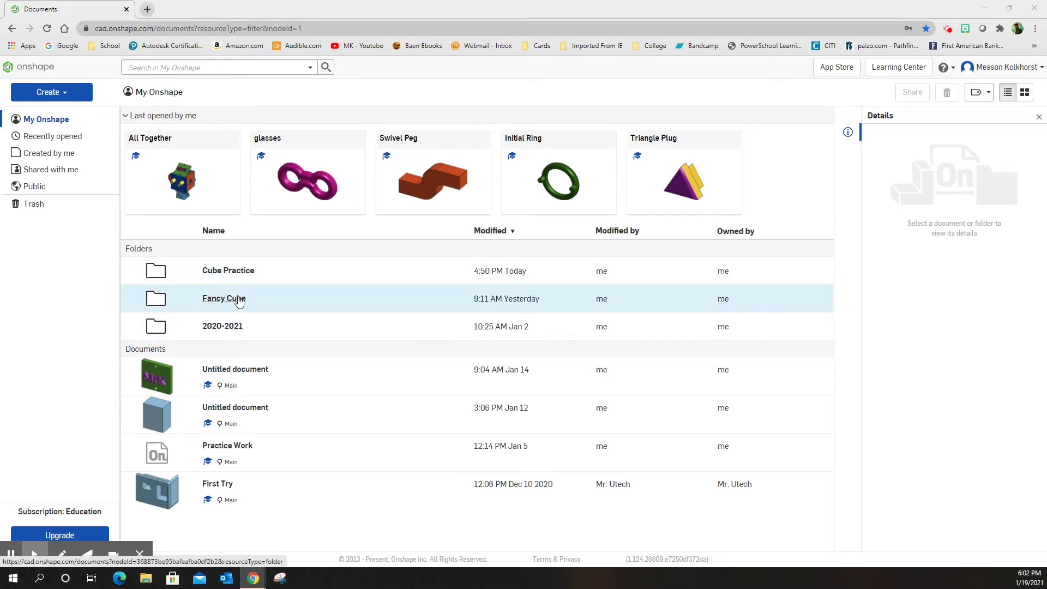
Create a new folder named Start Up in My Onshape
click(73, 97)
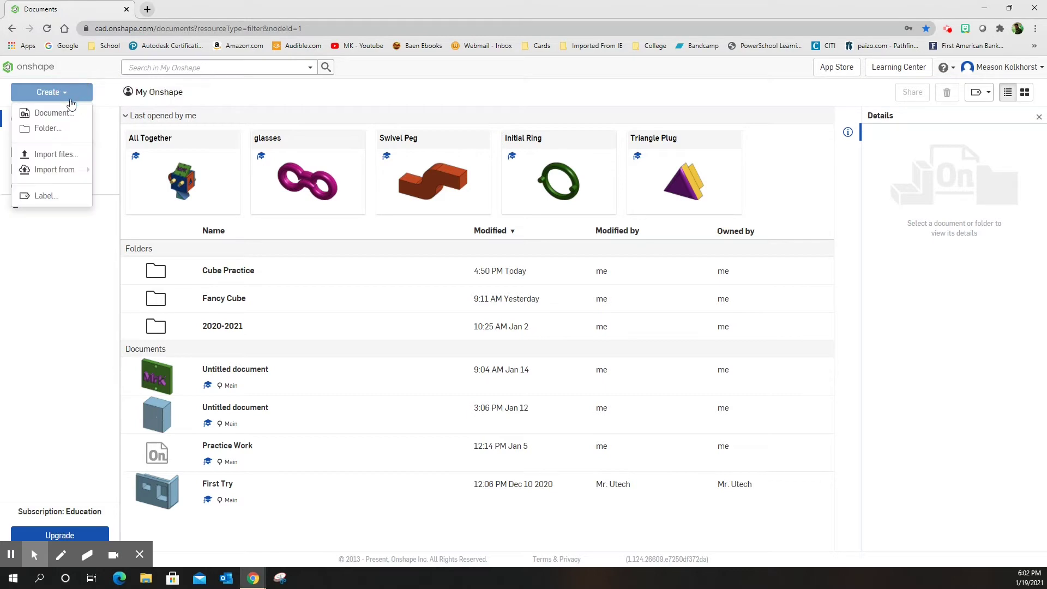
click(57, 128)
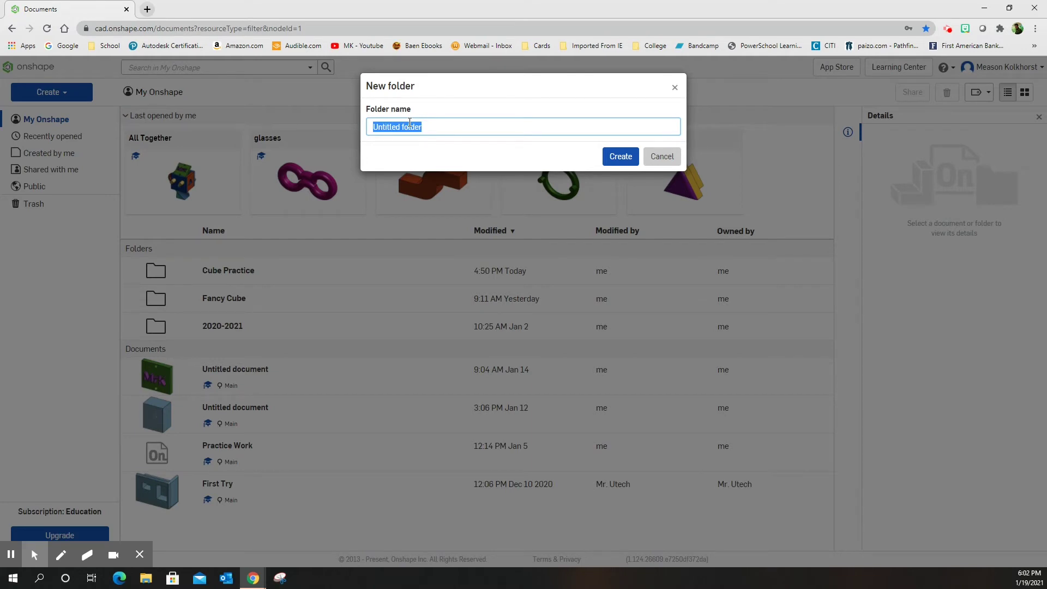
text(Start Up)
click(621, 158)
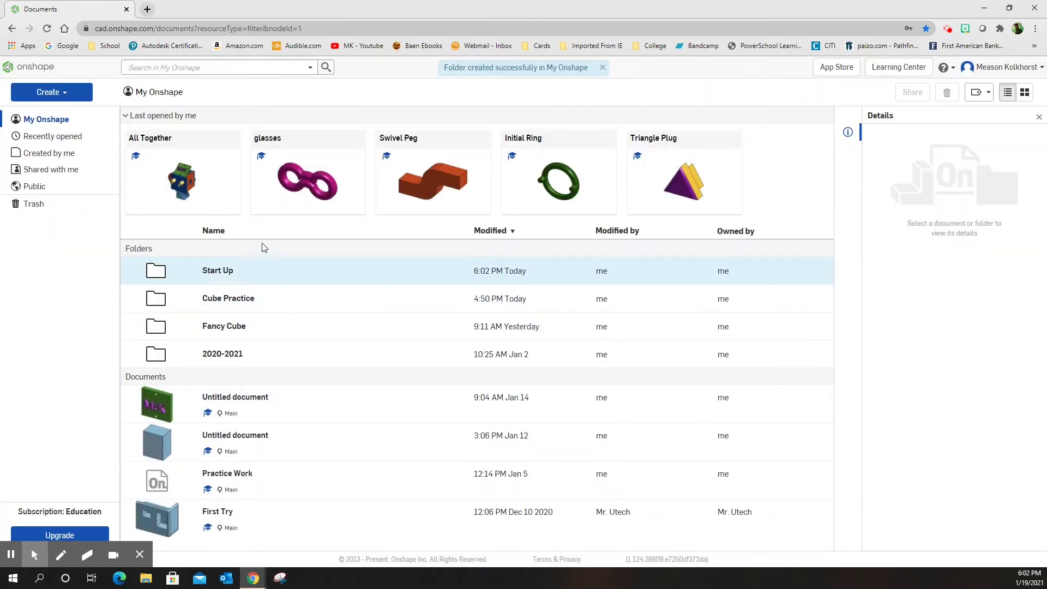
Open the Start Up folder and create a new document named Practice 1 in it
click(217, 276)
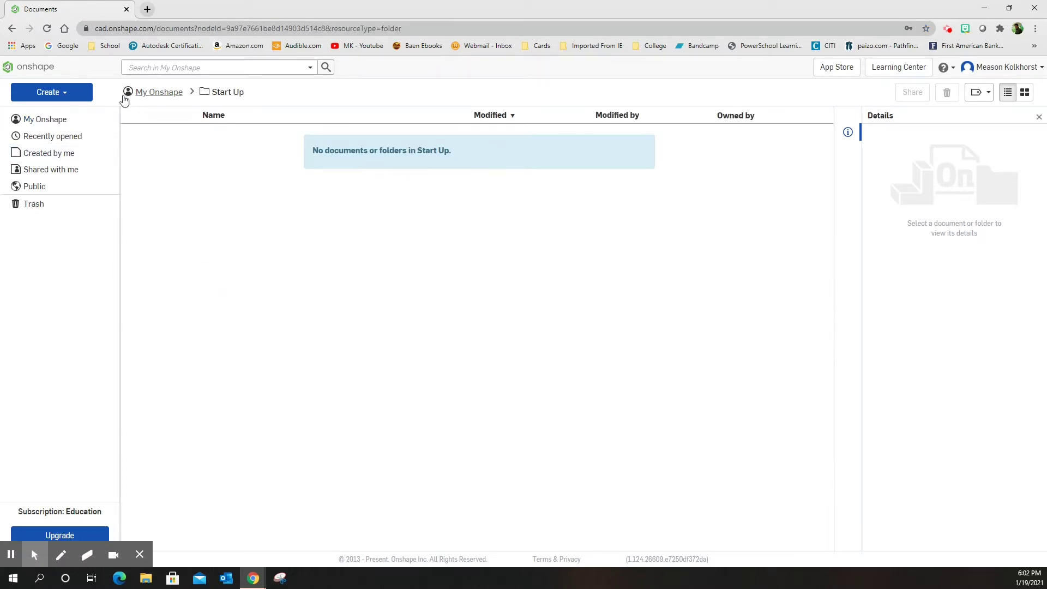
click(54, 93)
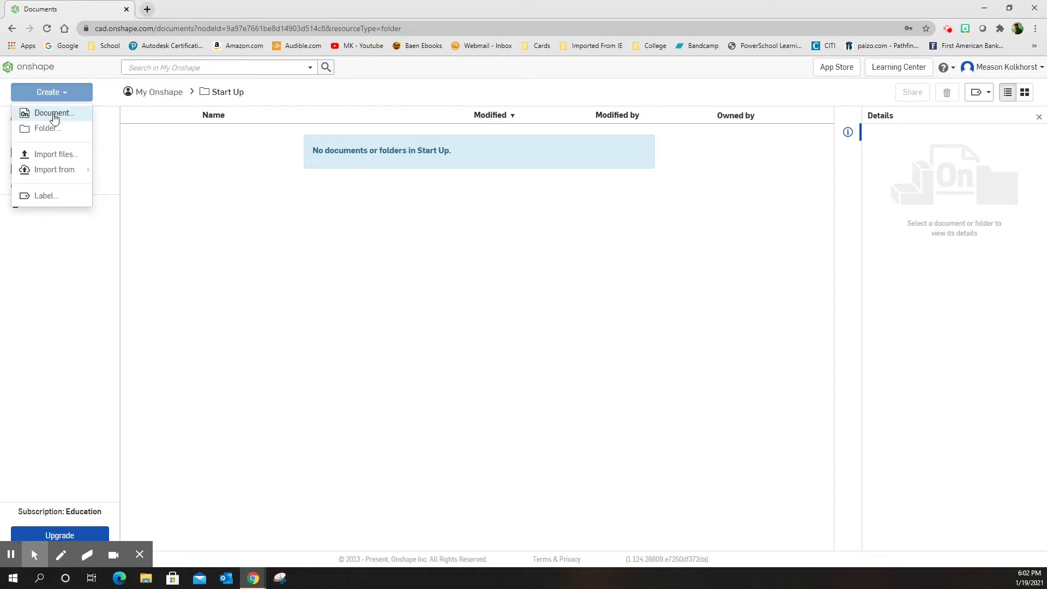
click(54, 113)
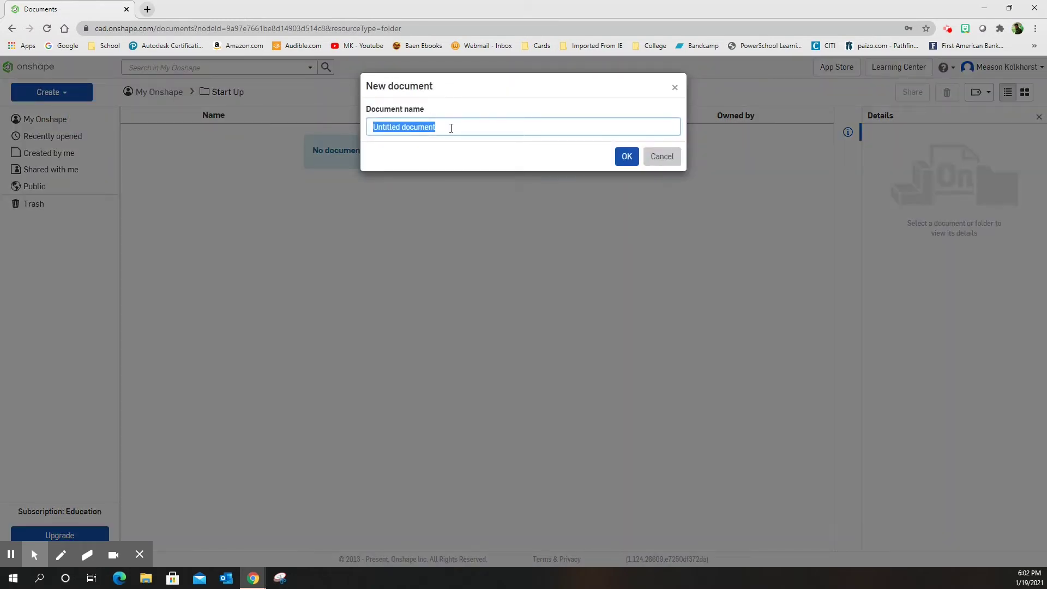
text(Practice 1)
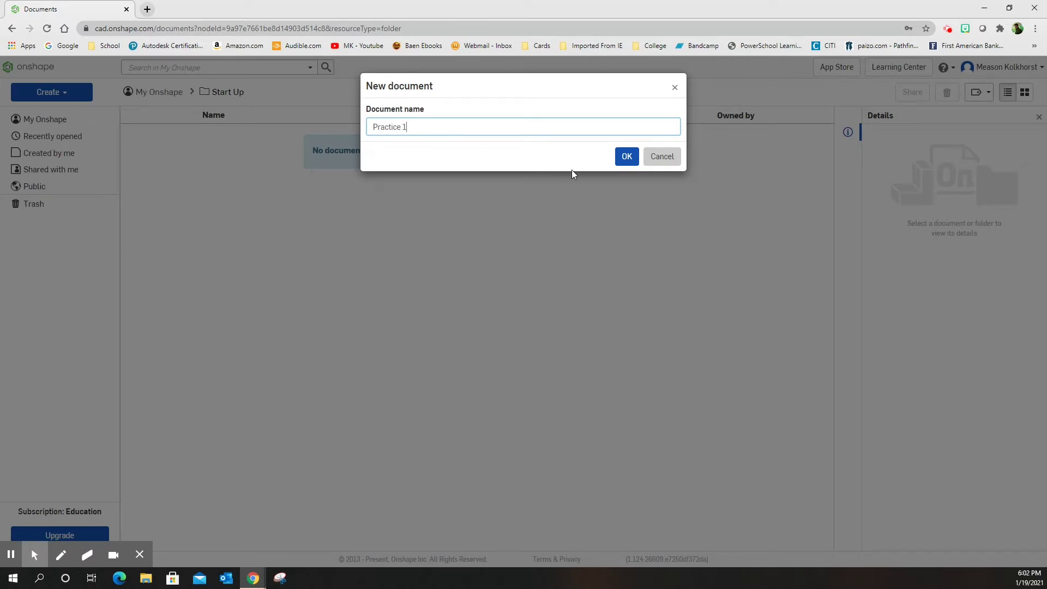
click(624, 158)
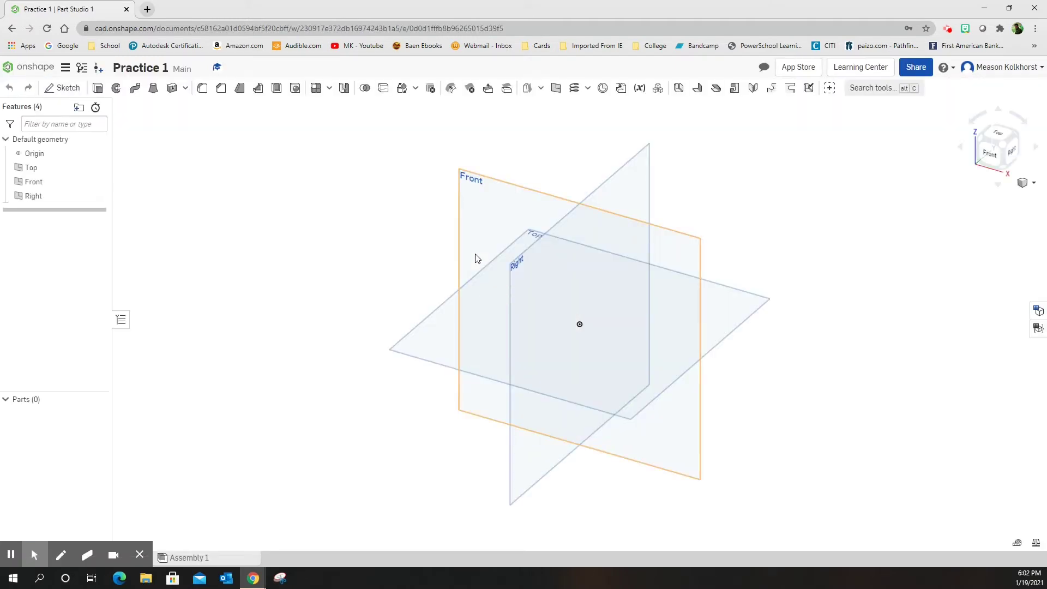
Start a new sketch on the Front plane and view it face-on from the front
click(66, 89)
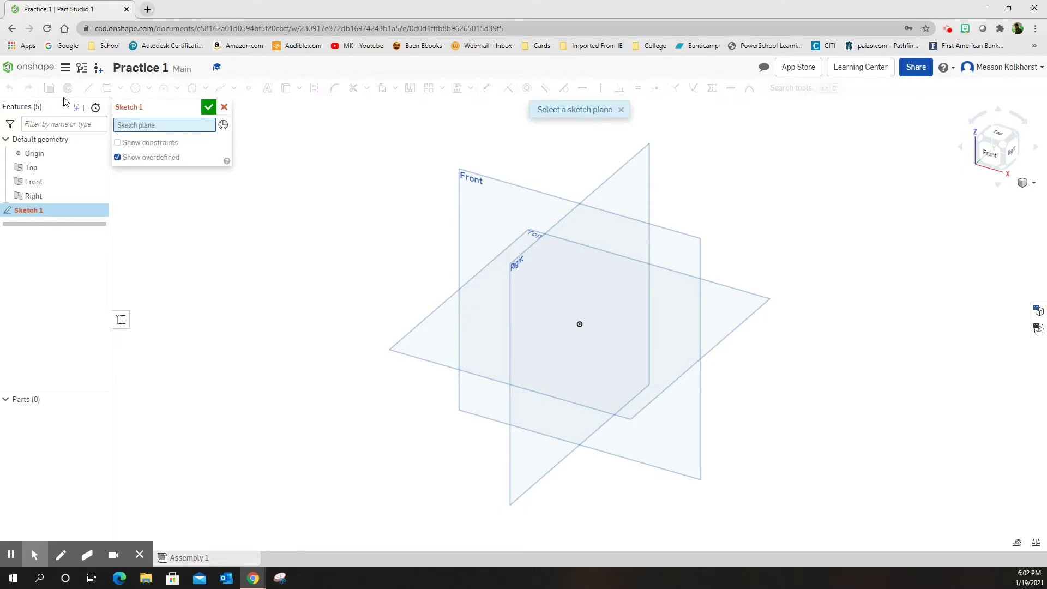
click(34, 182)
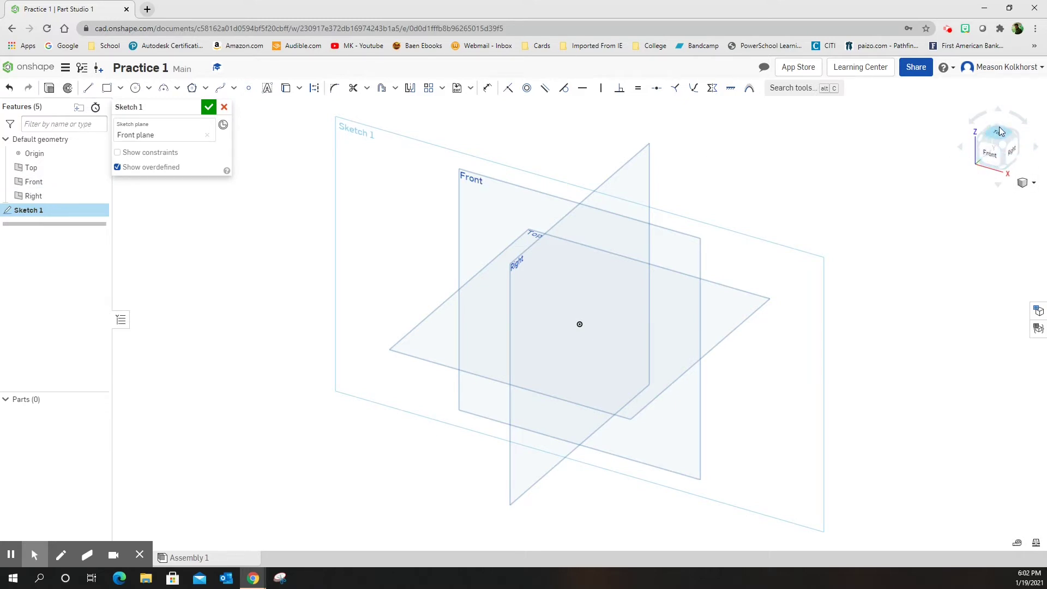
click(990, 159)
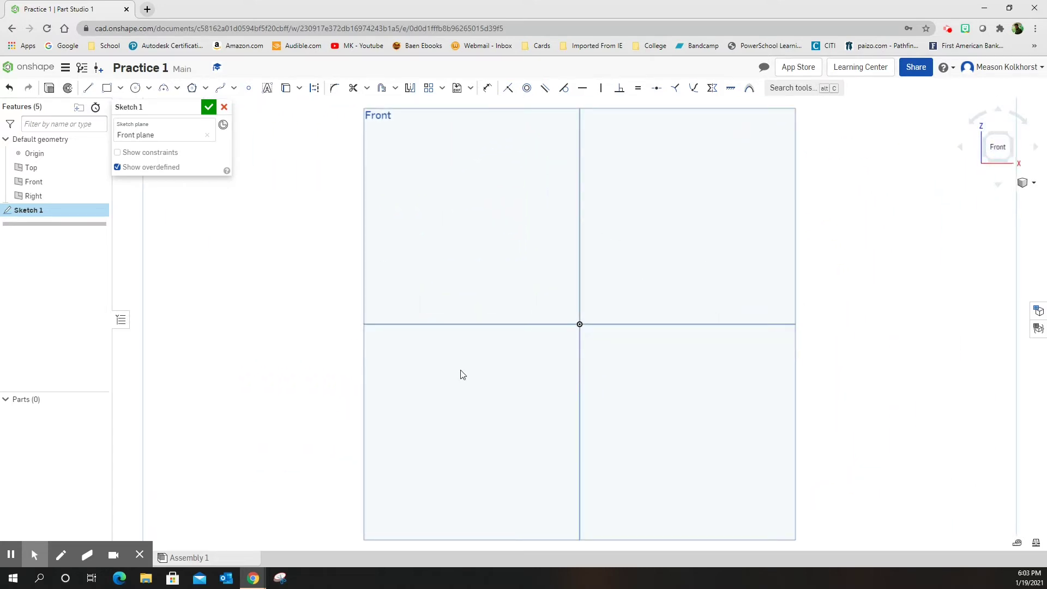
Sketch a closed, irregular twelve-sided outline of connected lines beside the left edge of the Front plane
scroll(473, 355, down, 2)
scroll(472, 355, down, 1)
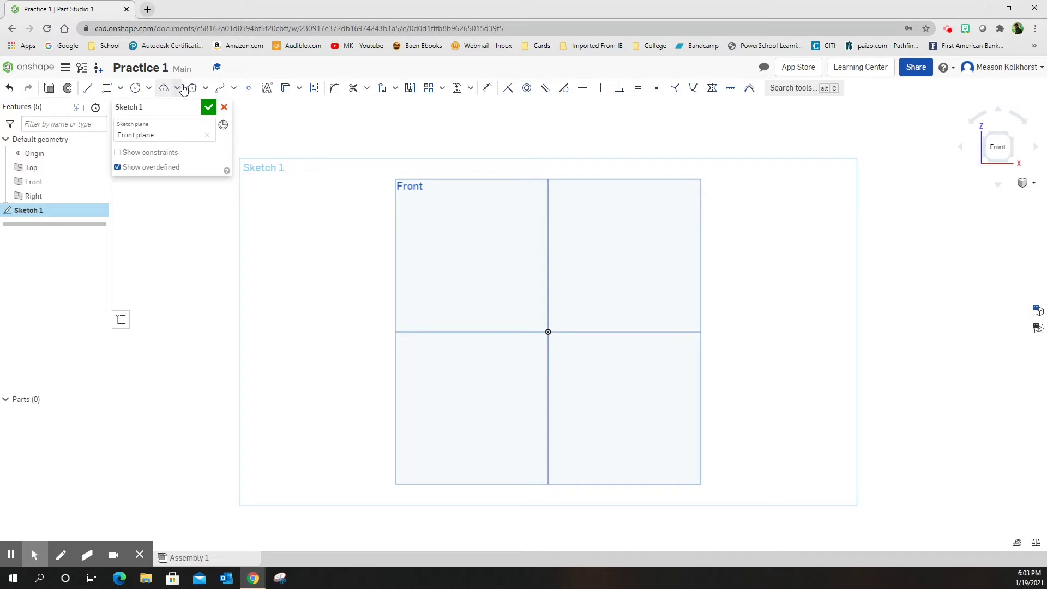
click(88, 89)
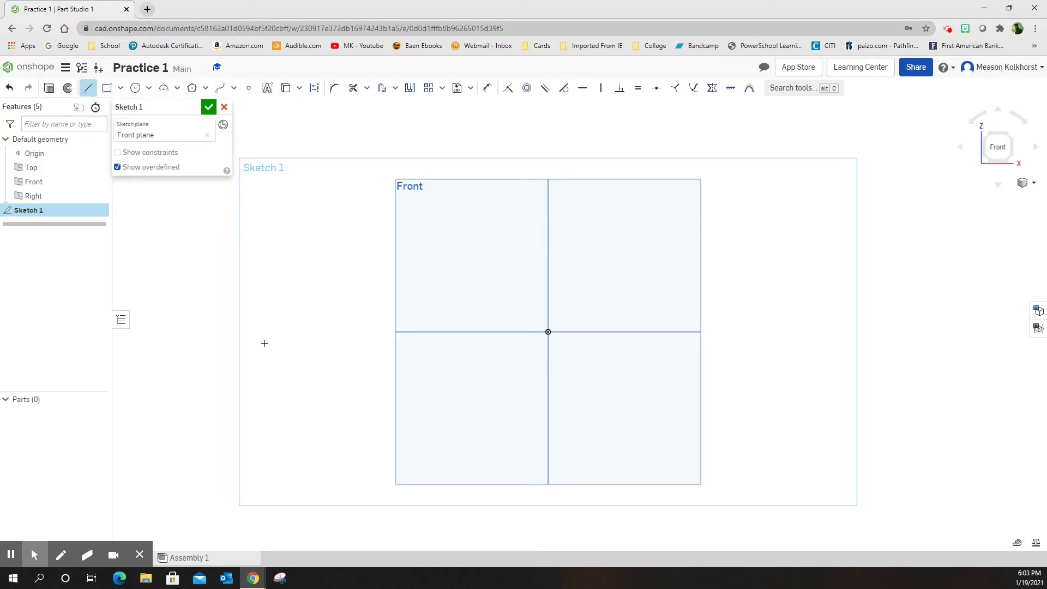
click(234, 362)
click(272, 305)
click(299, 323)
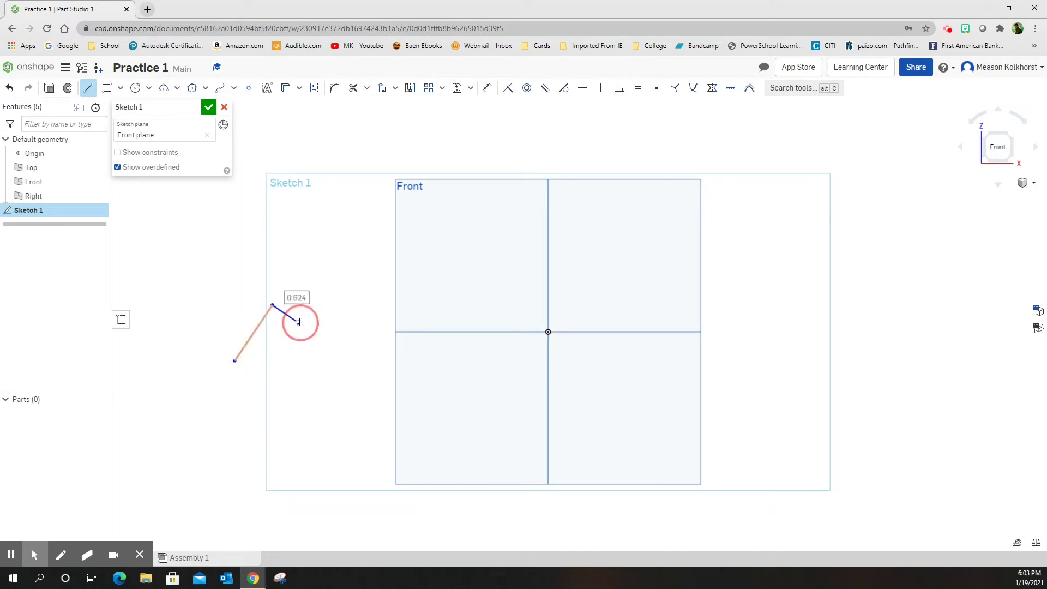
click(264, 375)
click(288, 420)
click(271, 463)
click(226, 452)
click(254, 420)
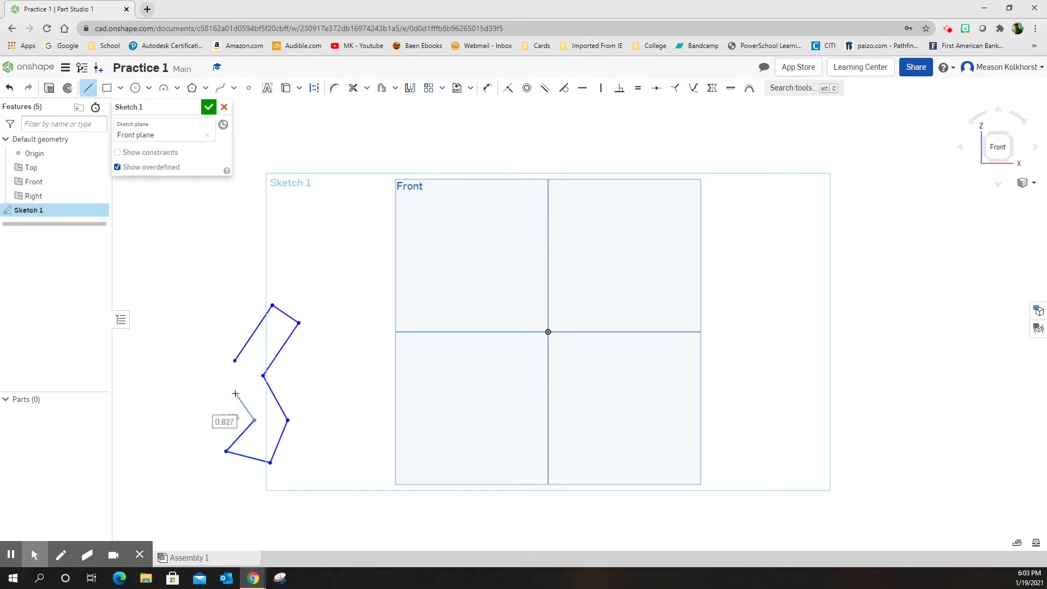
click(238, 395)
click(209, 444)
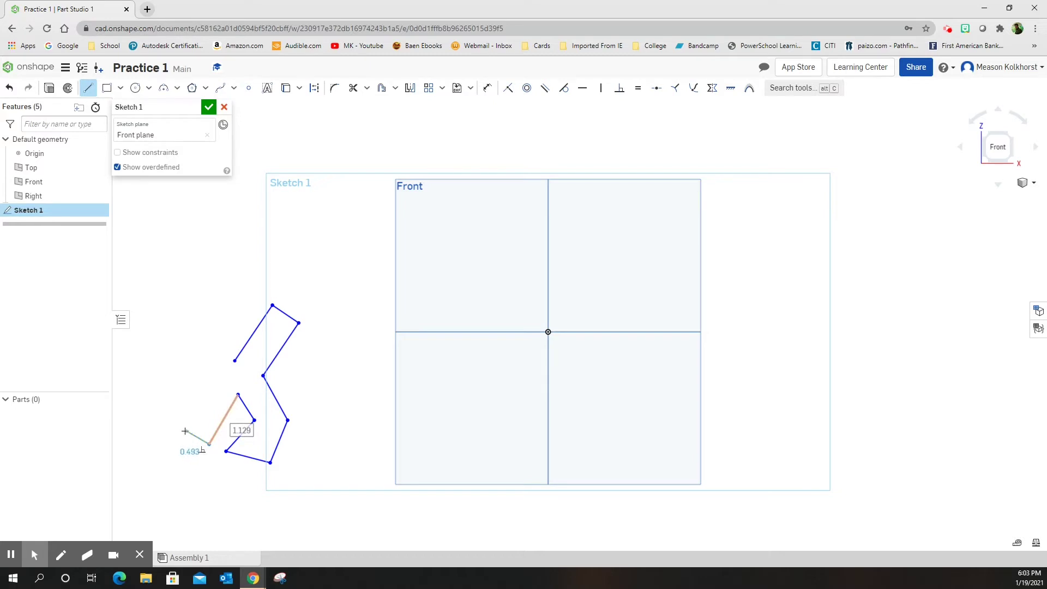
click(174, 424)
click(207, 356)
click(235, 360)
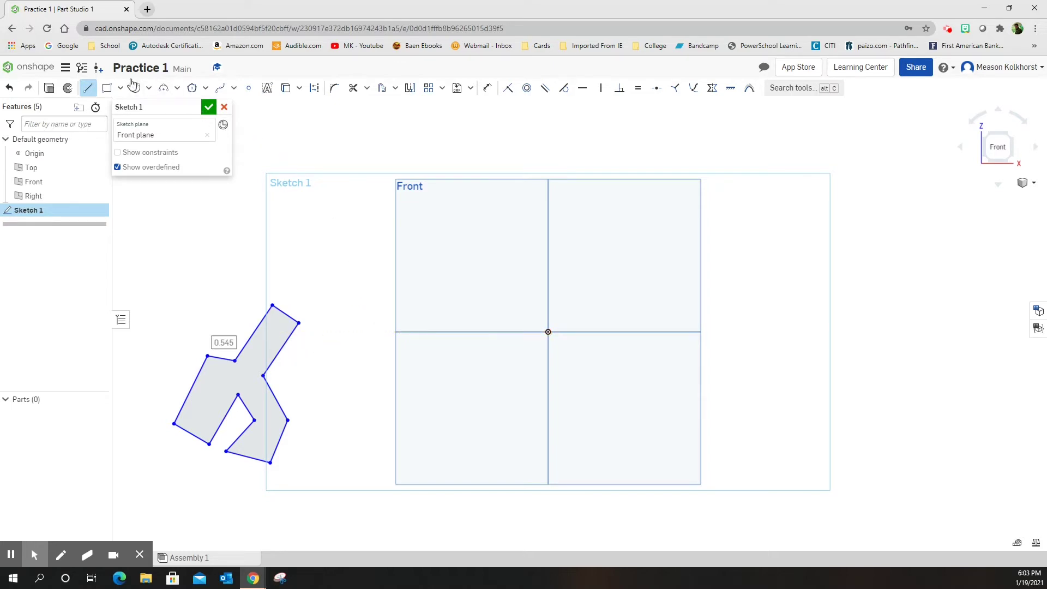
Draw a corner rectangle about 1.49 wide and 1.39 high across the upper left edge of the Front plane
click(107, 91)
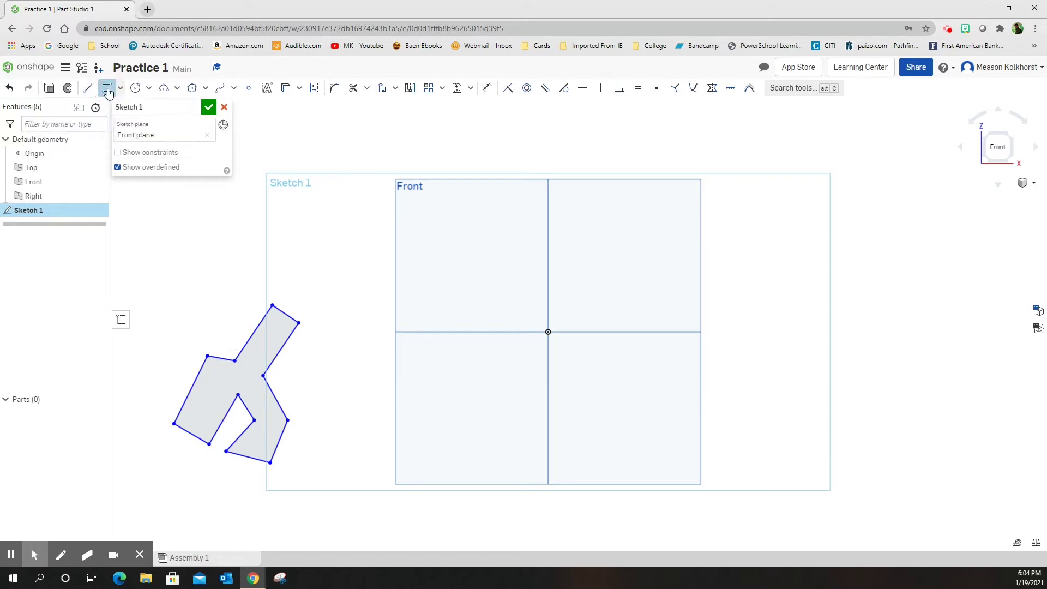
click(376, 226)
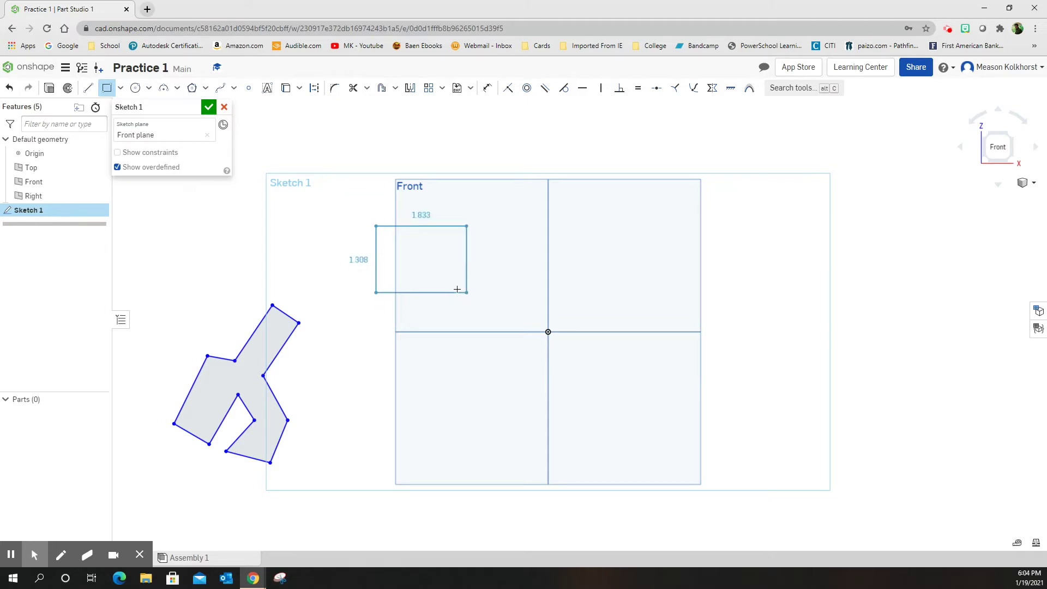
click(452, 297)
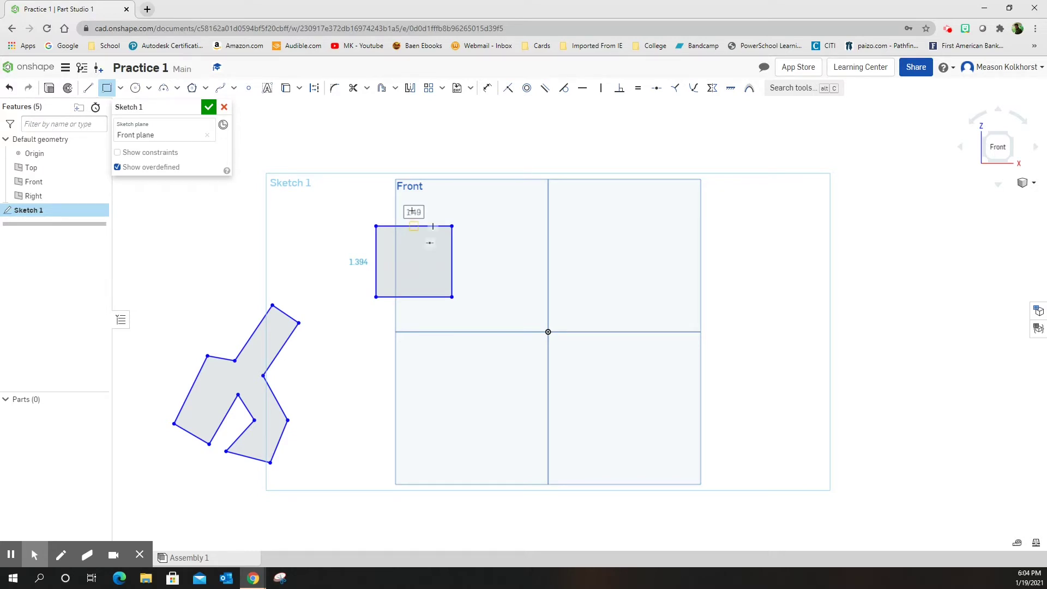
Set both the width and the height of the corner rectangle to 1.5
click(352, 263)
double_click(414, 213)
double_click(355, 262)
double_click(414, 211)
double_click(356, 263)
double_click(416, 215)
text(1.5)
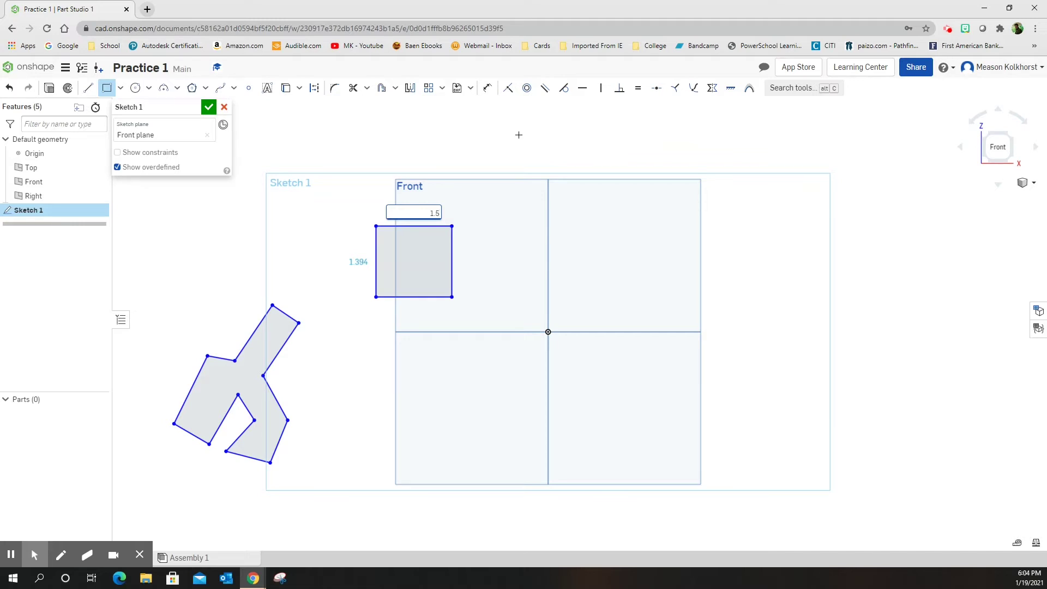
key(Tab)
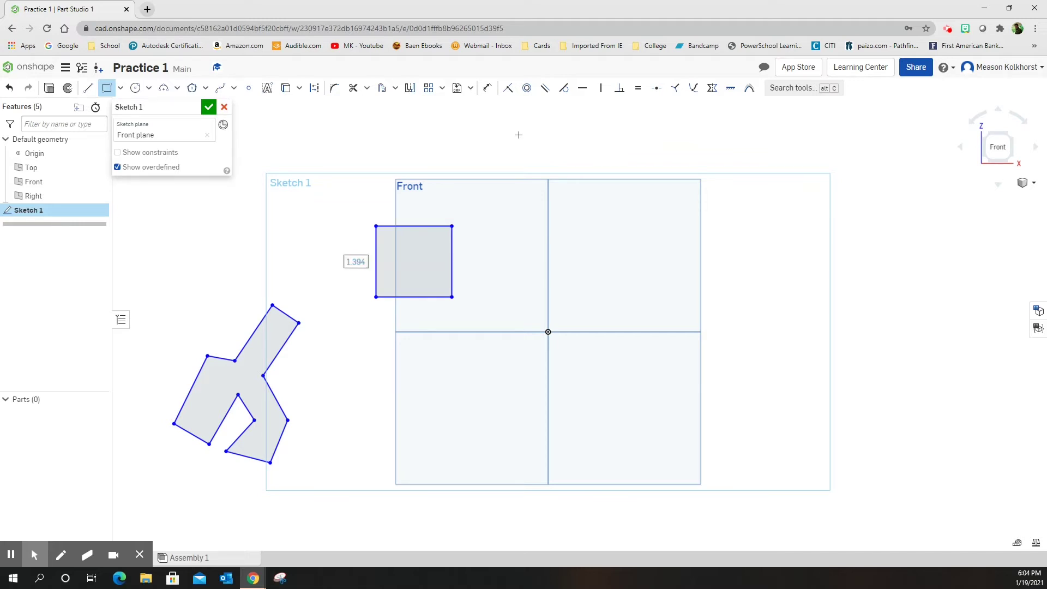
text(1.5)
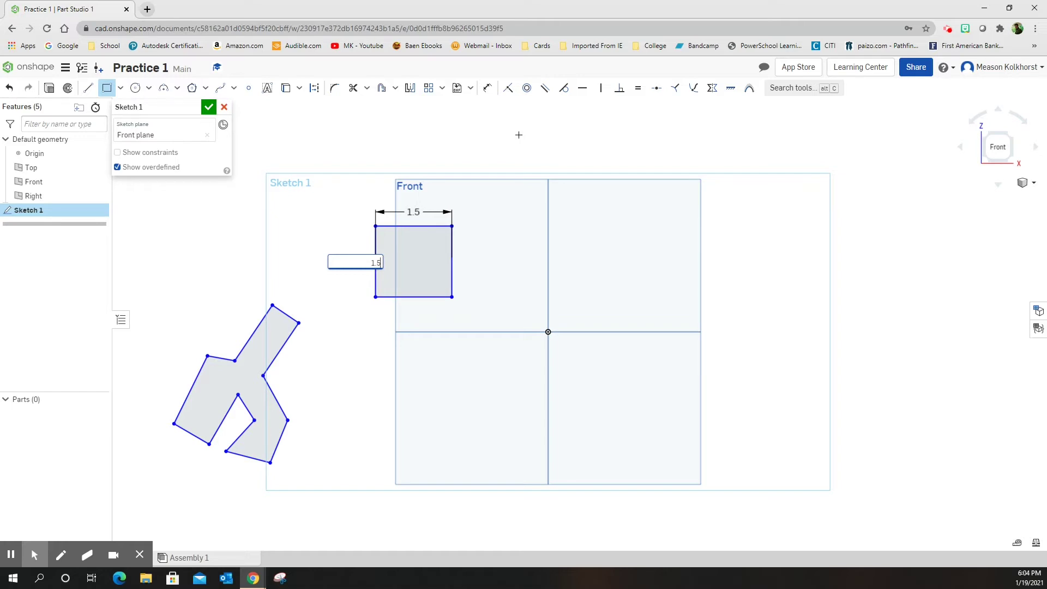
key(Return)
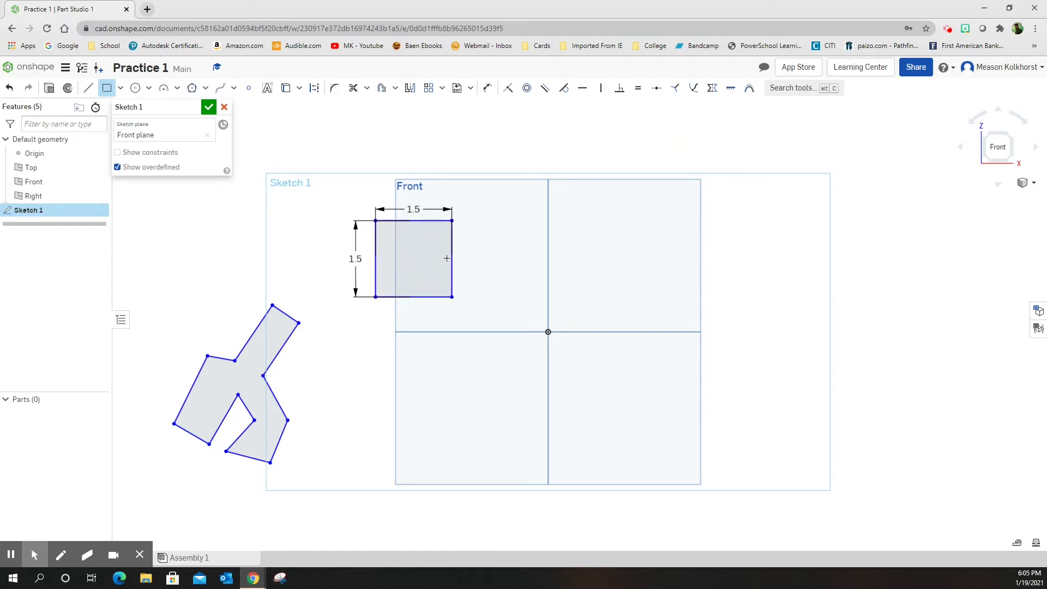
Draw a center point rectangle 1.5 wide and 1 high, centered on the lower-right corner of the 1.5 square
click(121, 89)
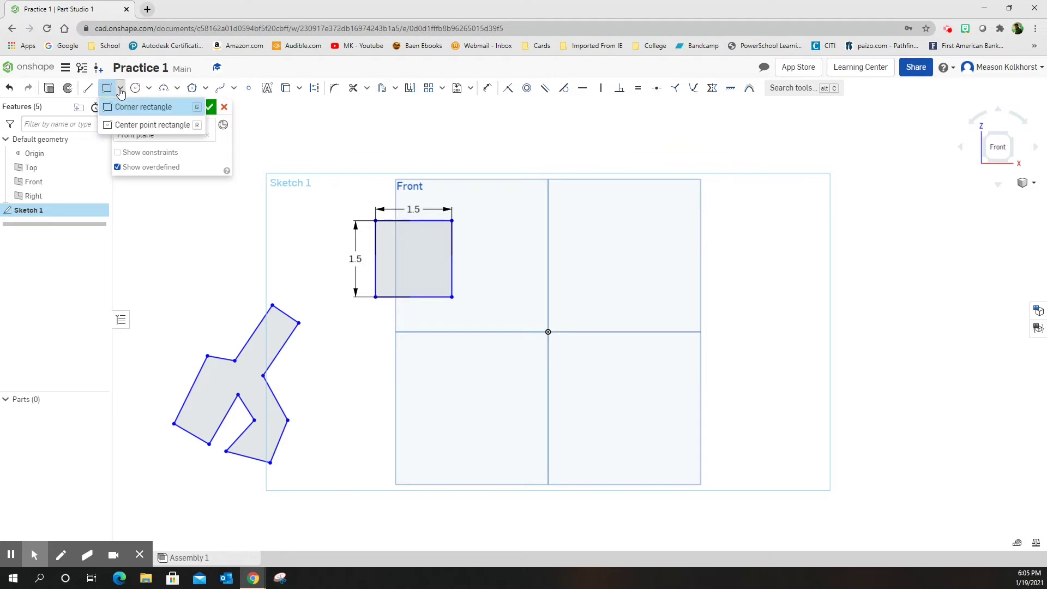
click(120, 125)
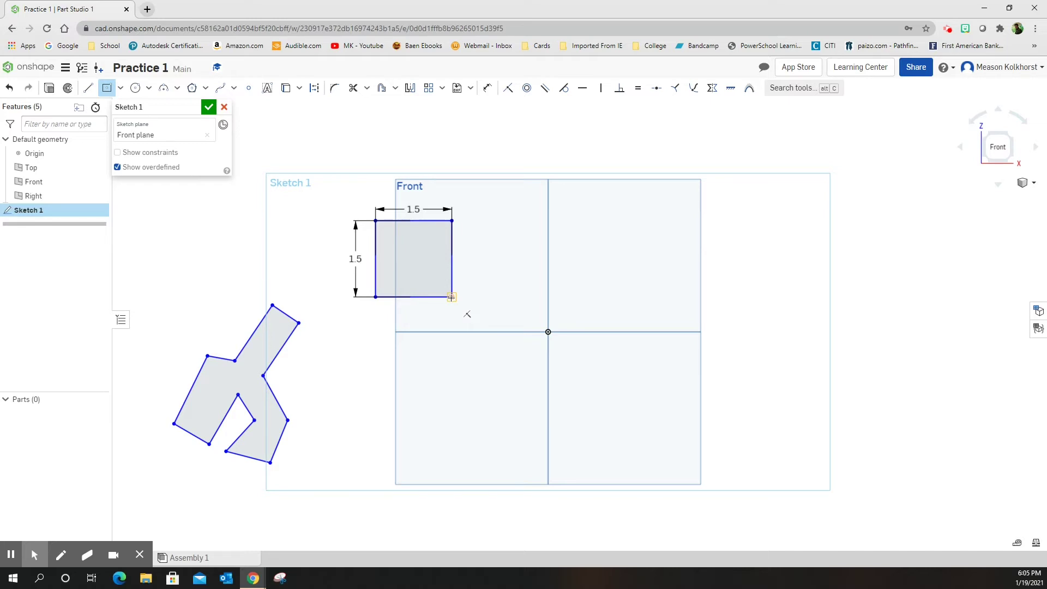
click(451, 296)
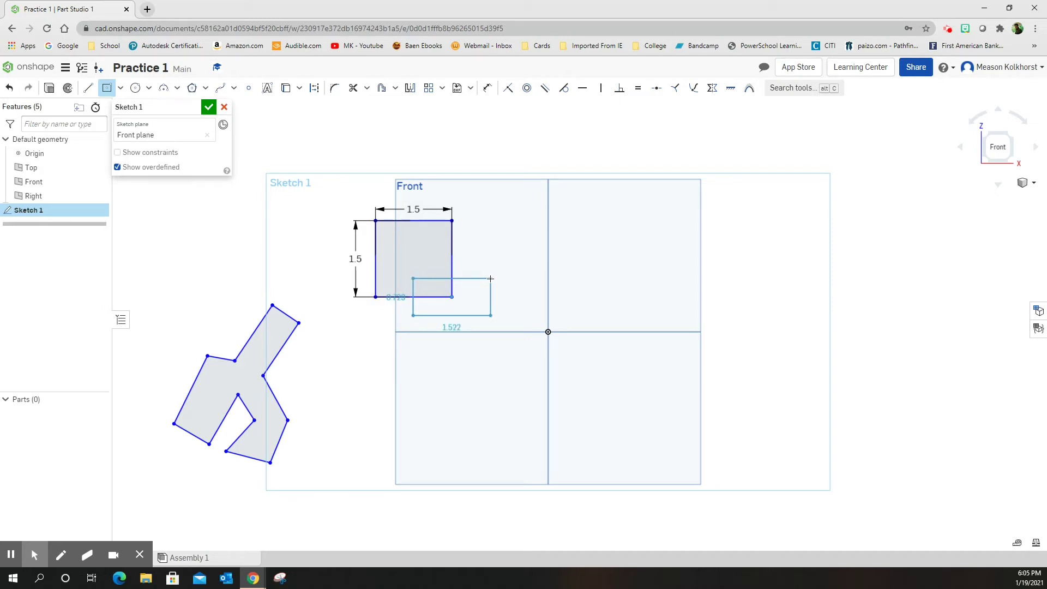
click(490, 279)
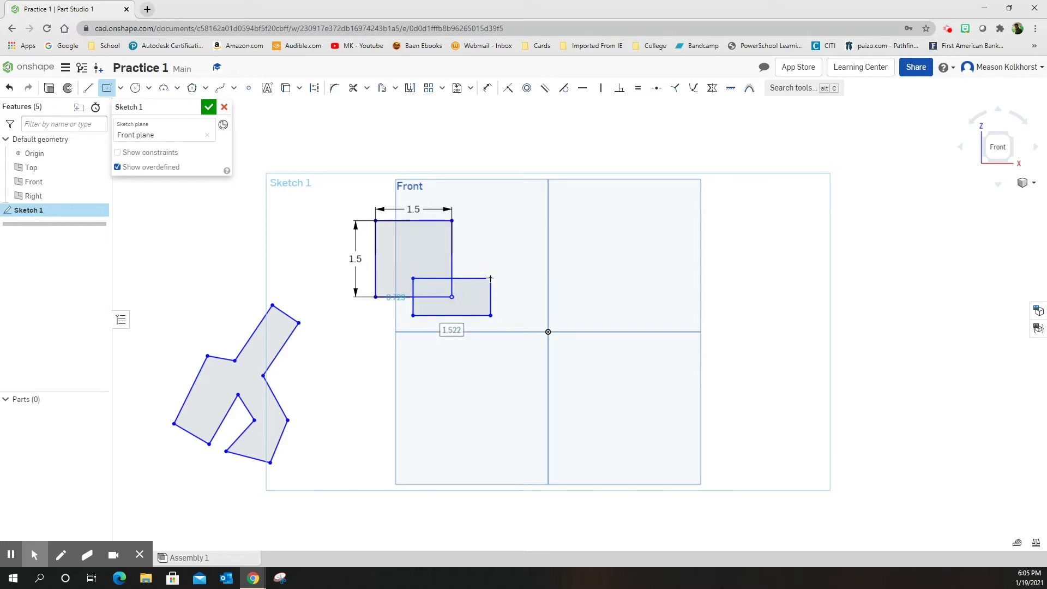
text(1.5)
key(Return)
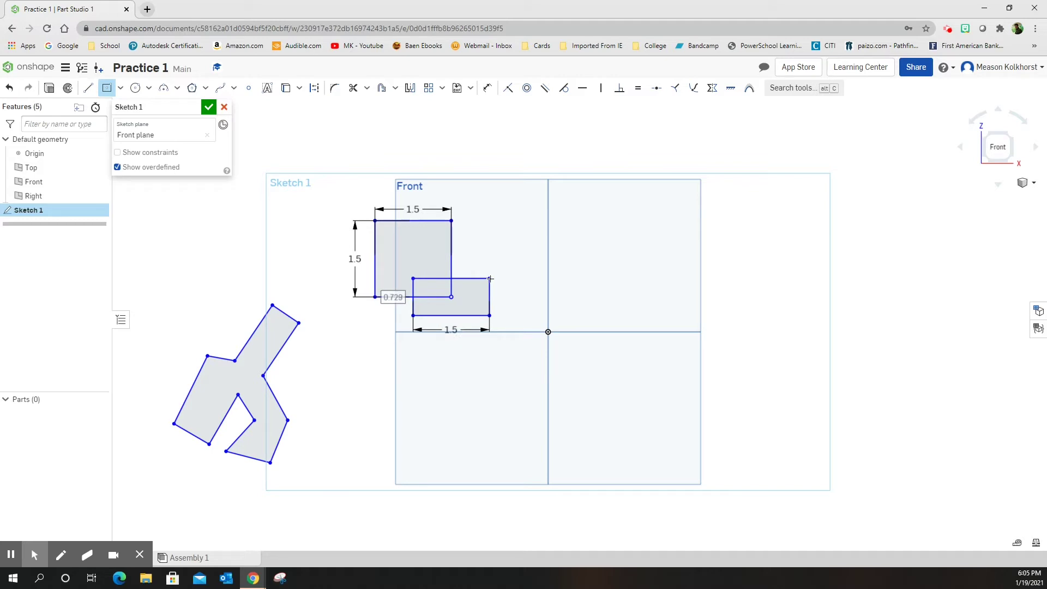
text(1)
key(Return)
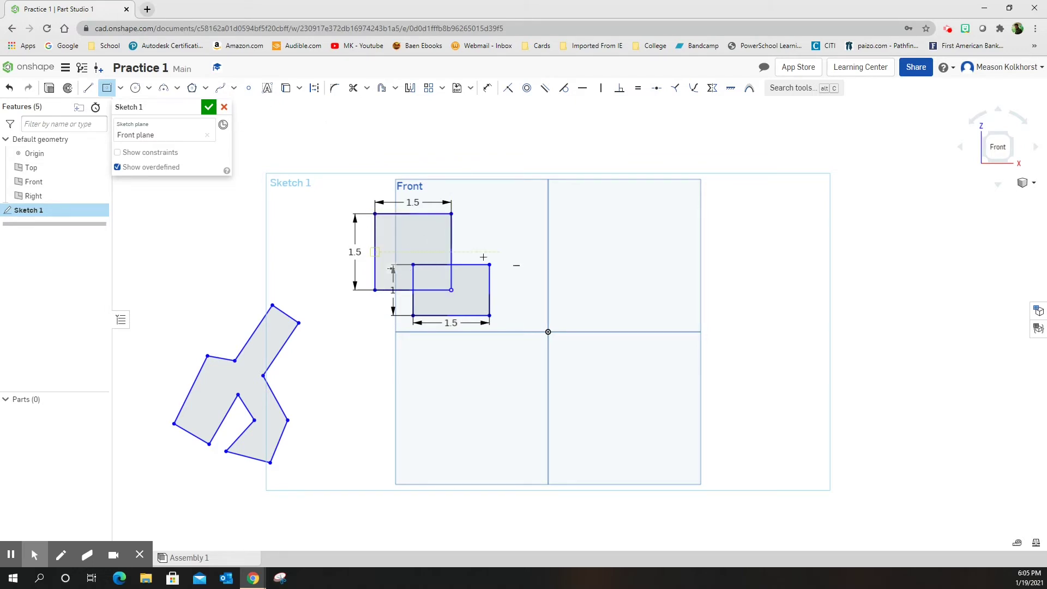
click(122, 88)
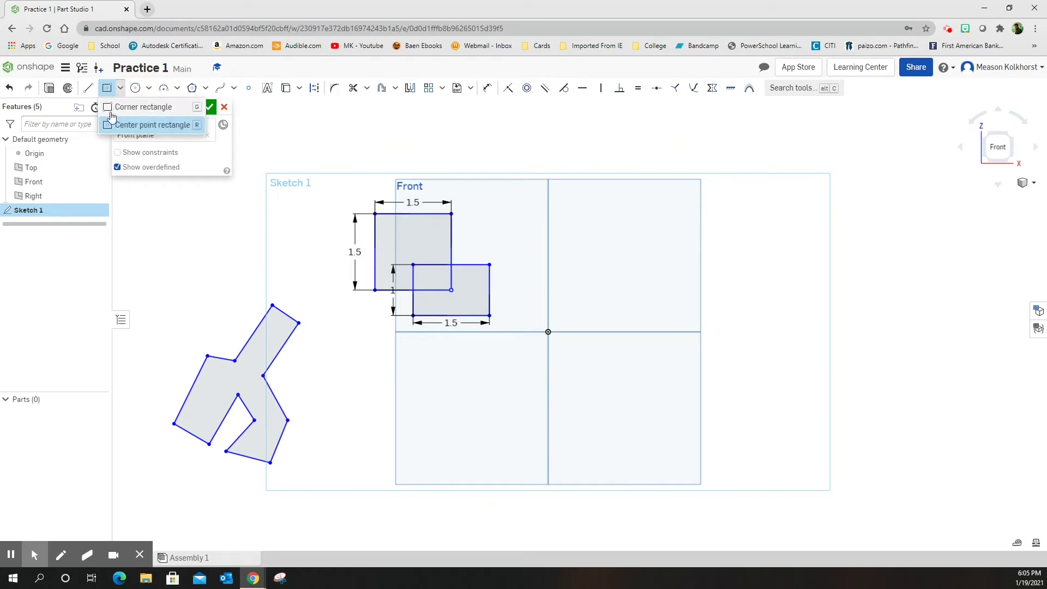
click(150, 89)
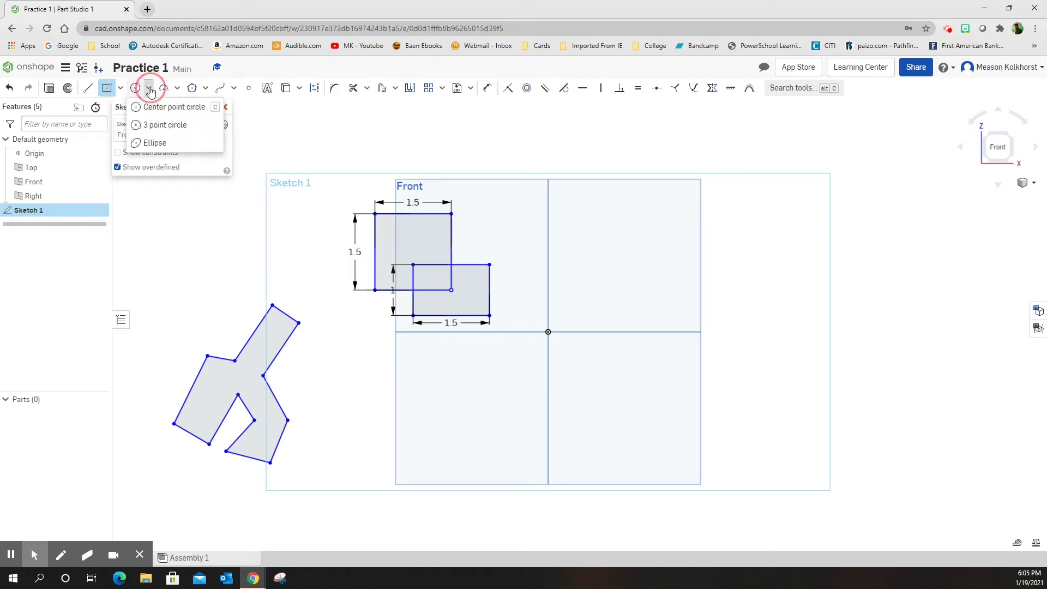
click(598, 221)
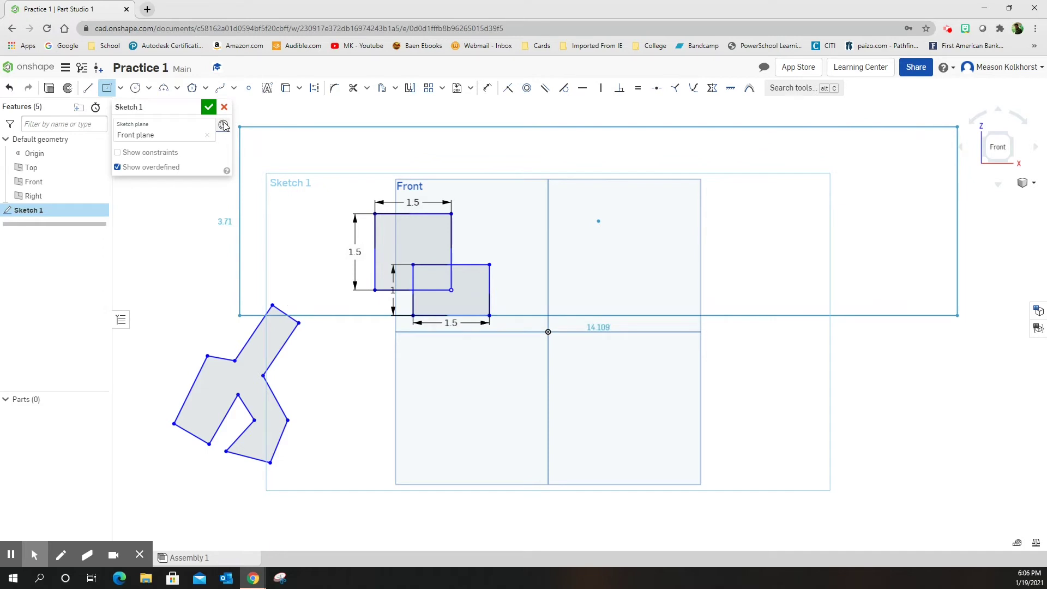
click(107, 88)
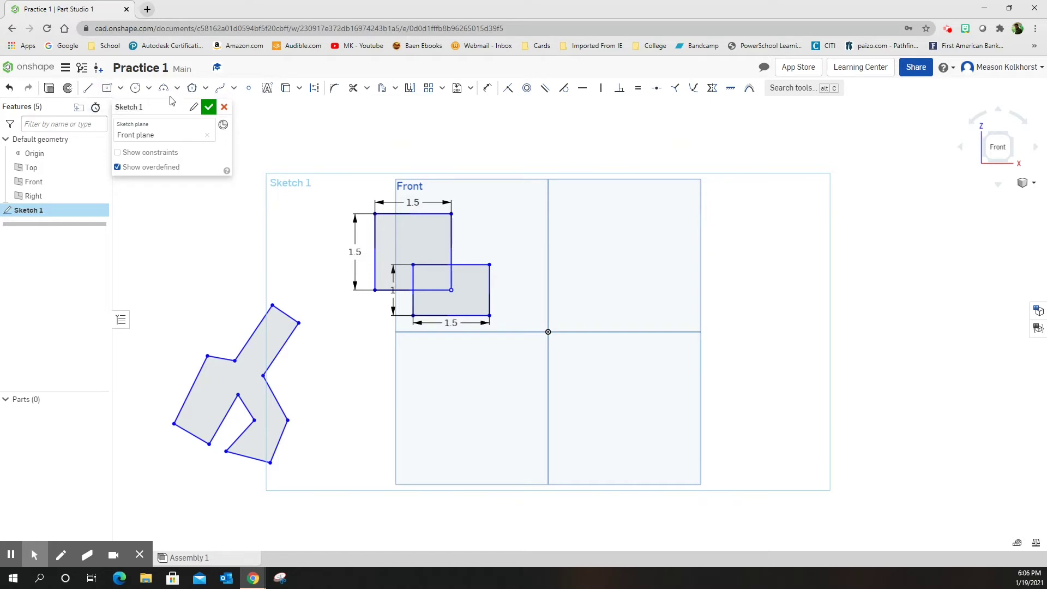
Draw a center point circle of diameter 1 in the upper right quadrant of the Front plane
click(135, 88)
click(591, 241)
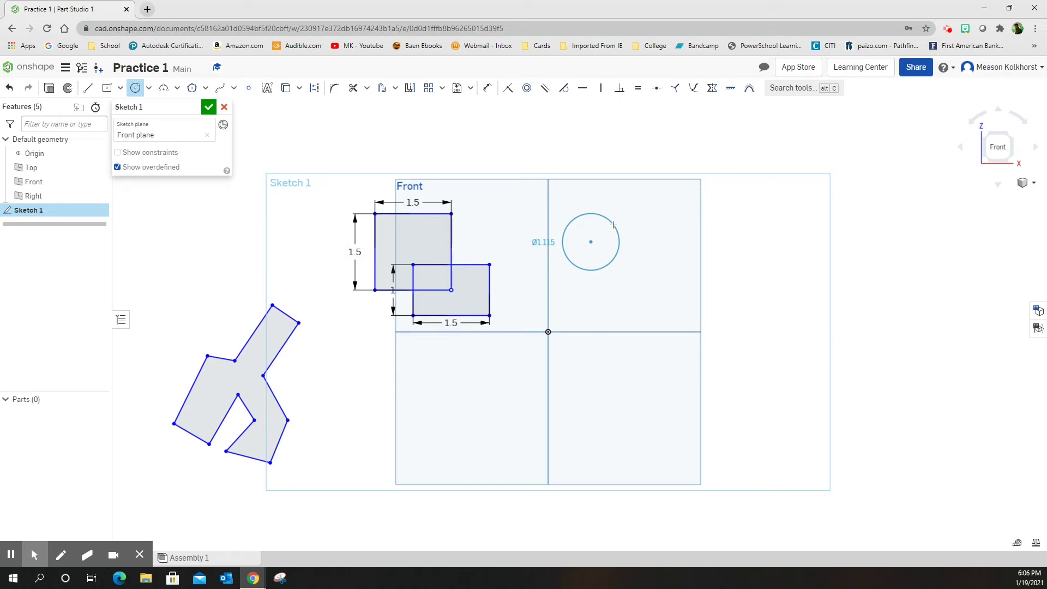
click(613, 225)
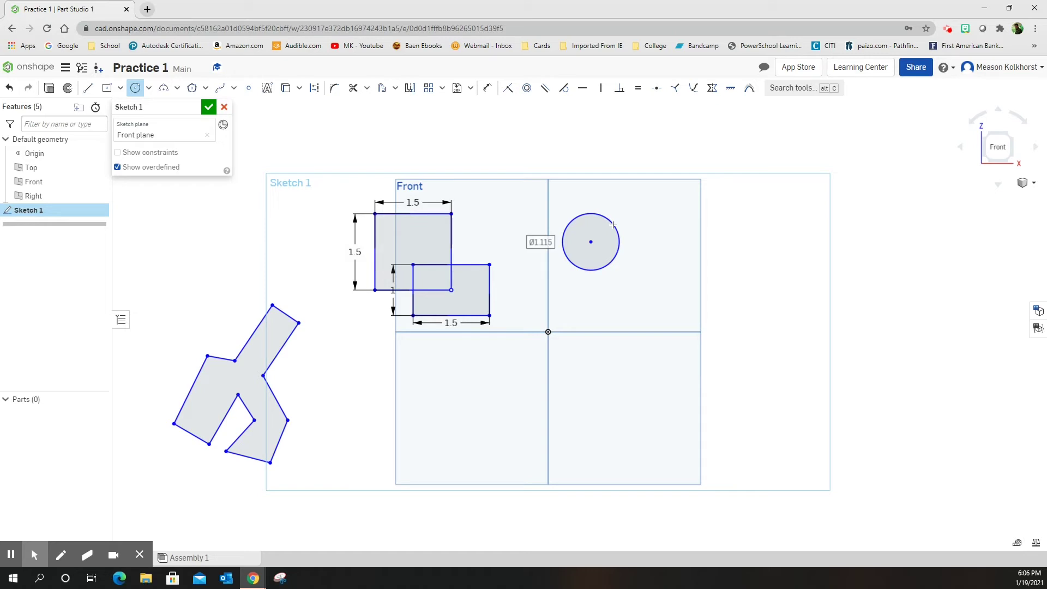
text(1)
key(Return)
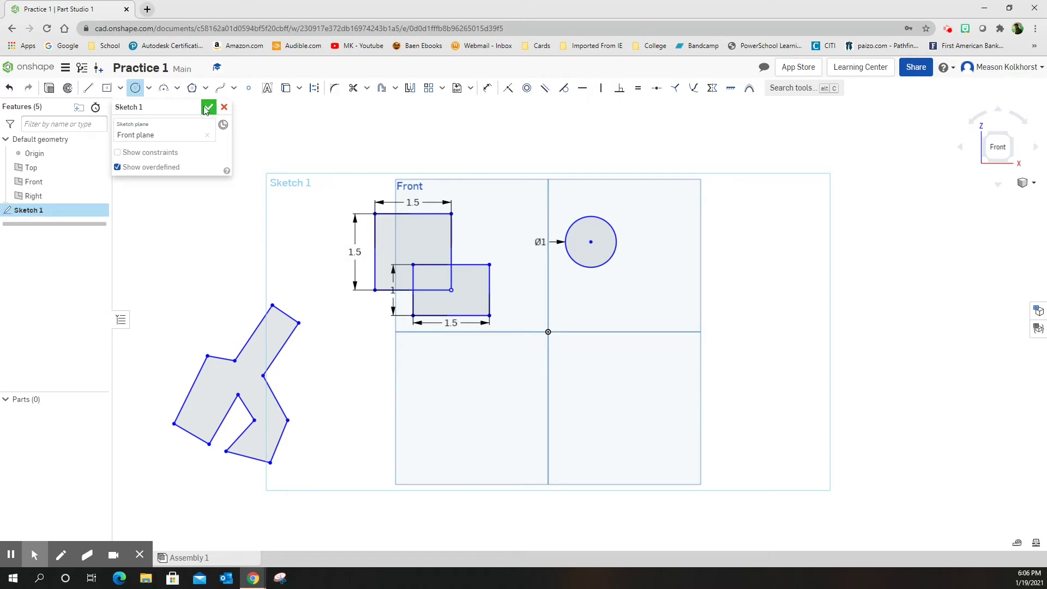
Draw a 3 point circle through three neighbouring upper-left vertices of the irregular outline
click(149, 89)
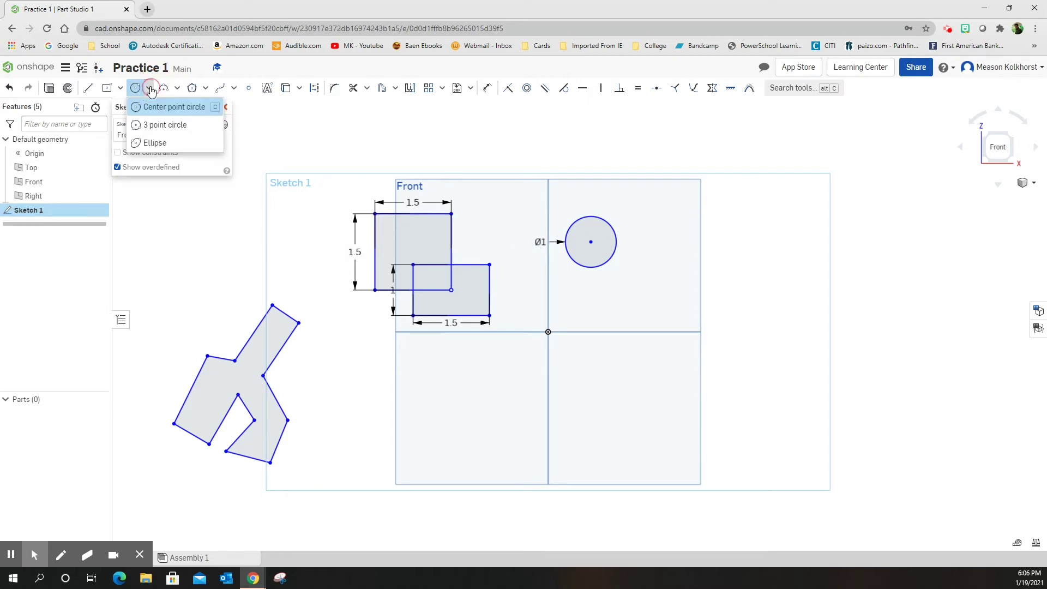
click(152, 126)
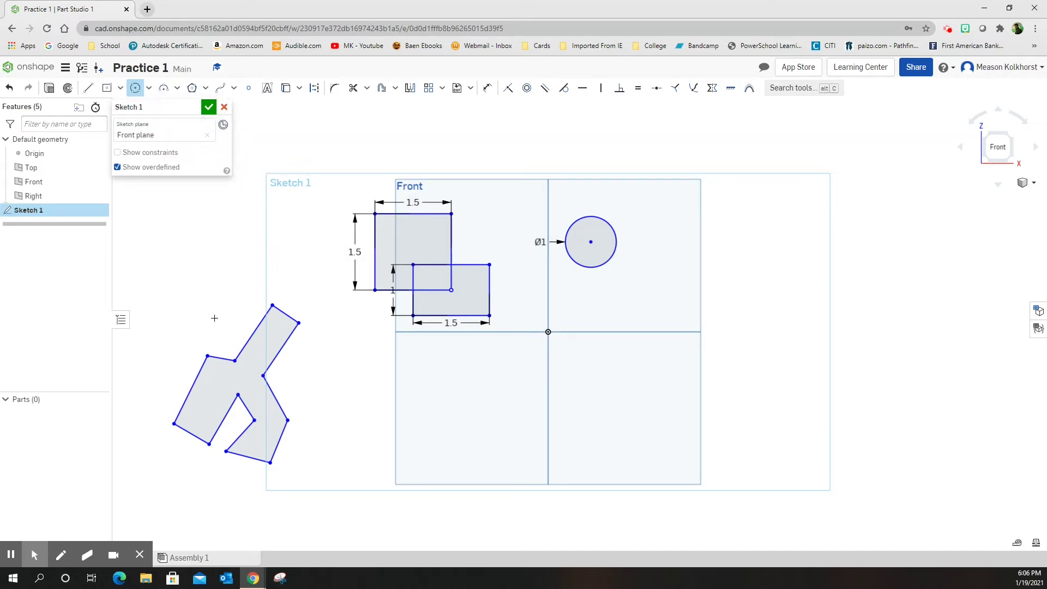
click(272, 305)
click(235, 360)
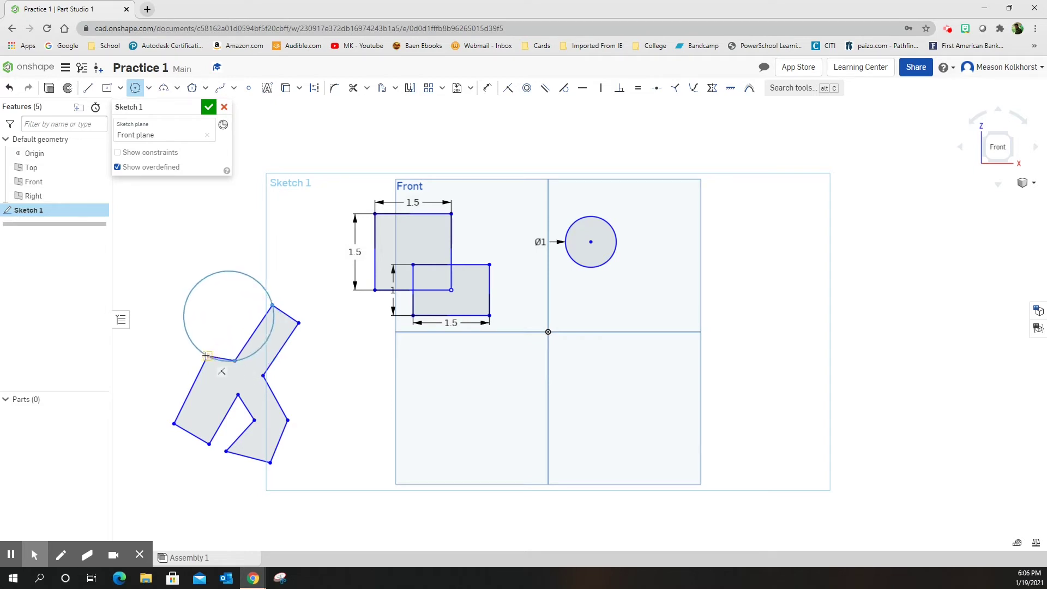
click(208, 356)
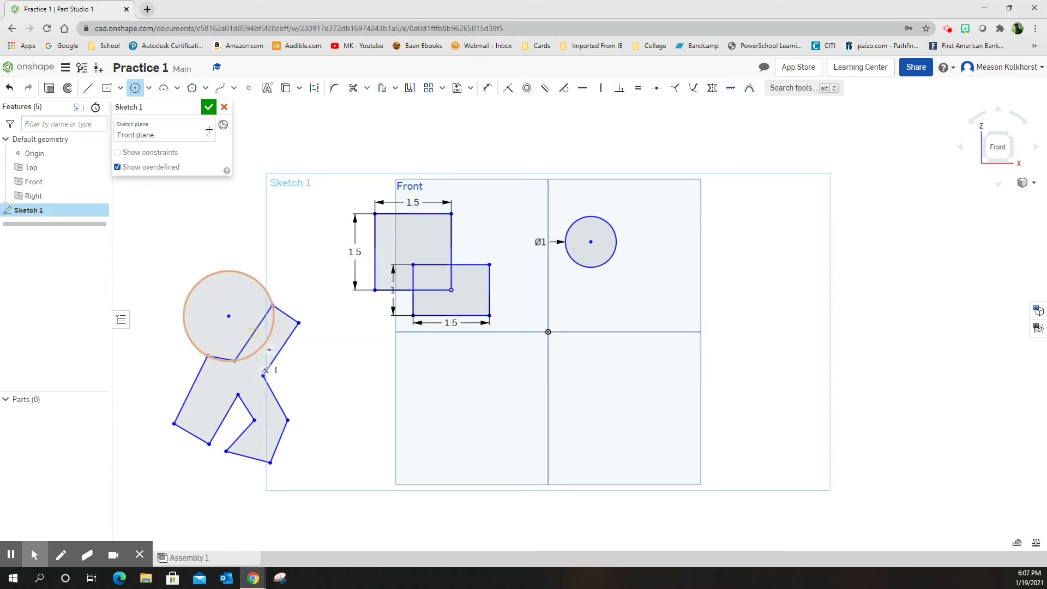
Draw a horizontal ellipse 2 wide and 1 high across the lower left edge of the Front plane
click(149, 89)
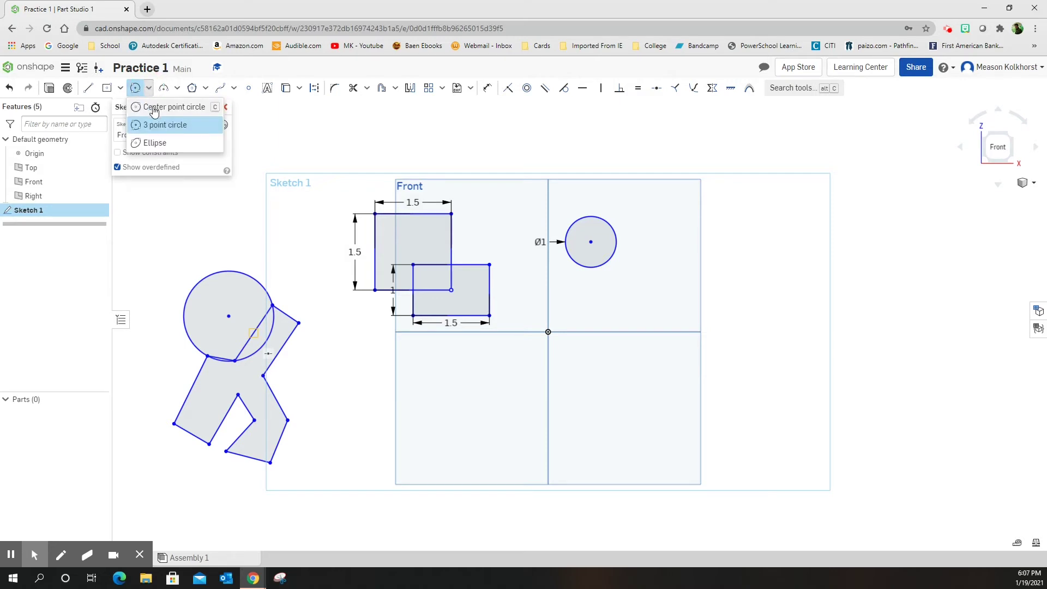
click(155, 144)
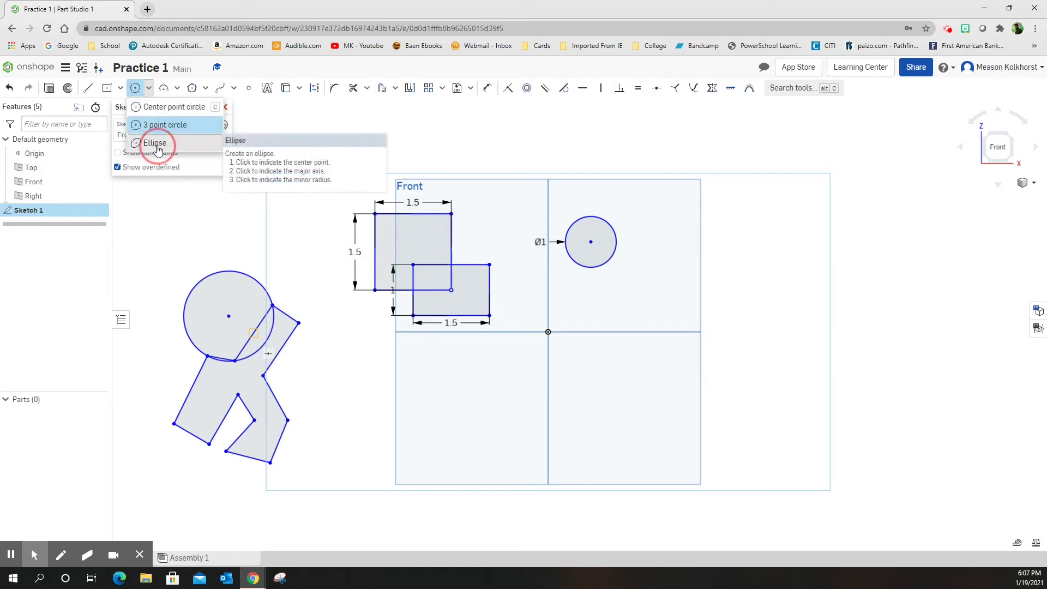
click(365, 392)
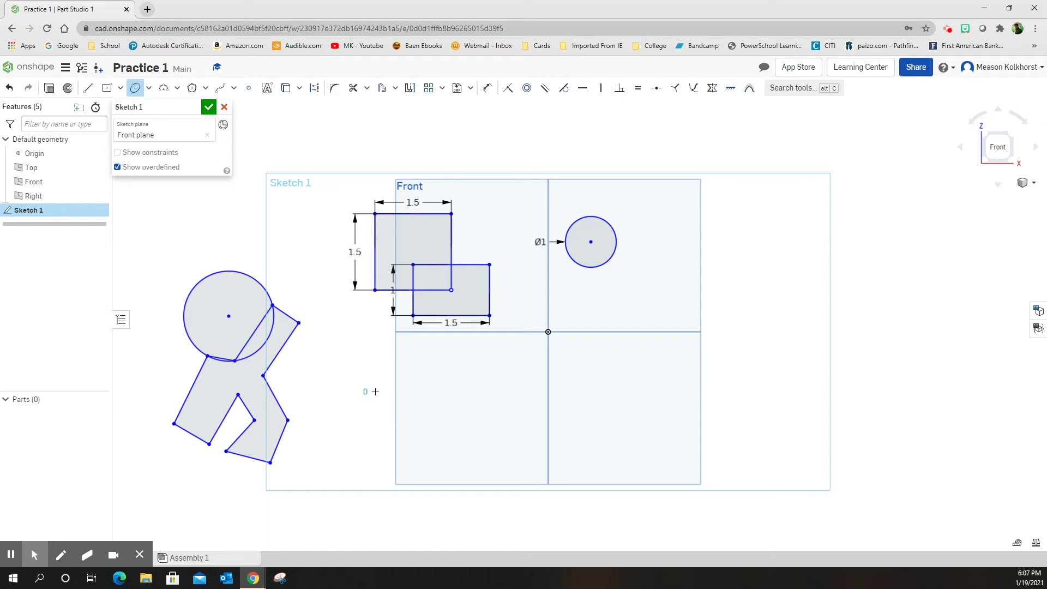
click(416, 392)
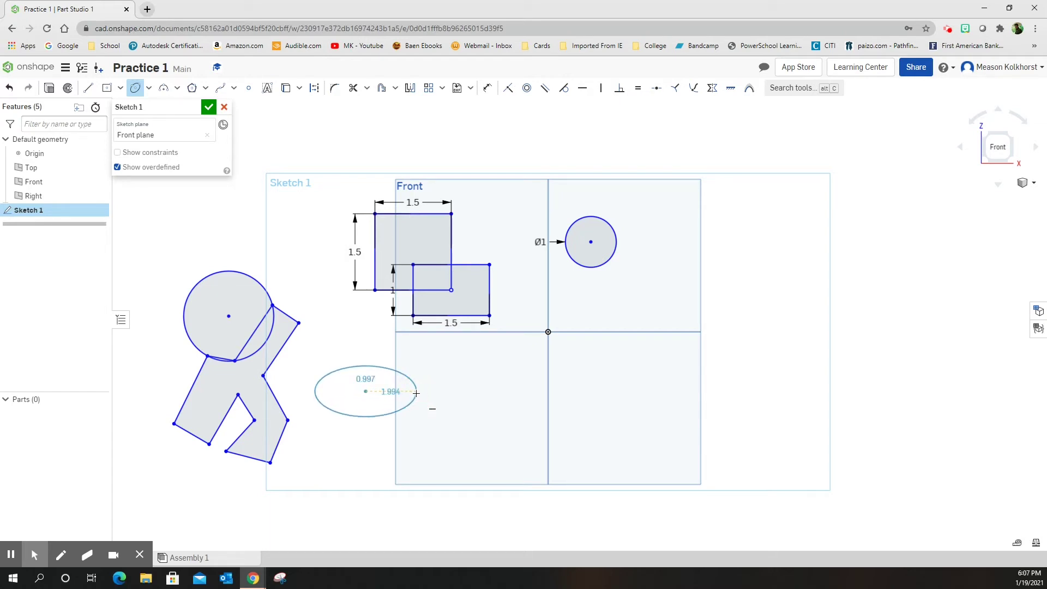
click(369, 368)
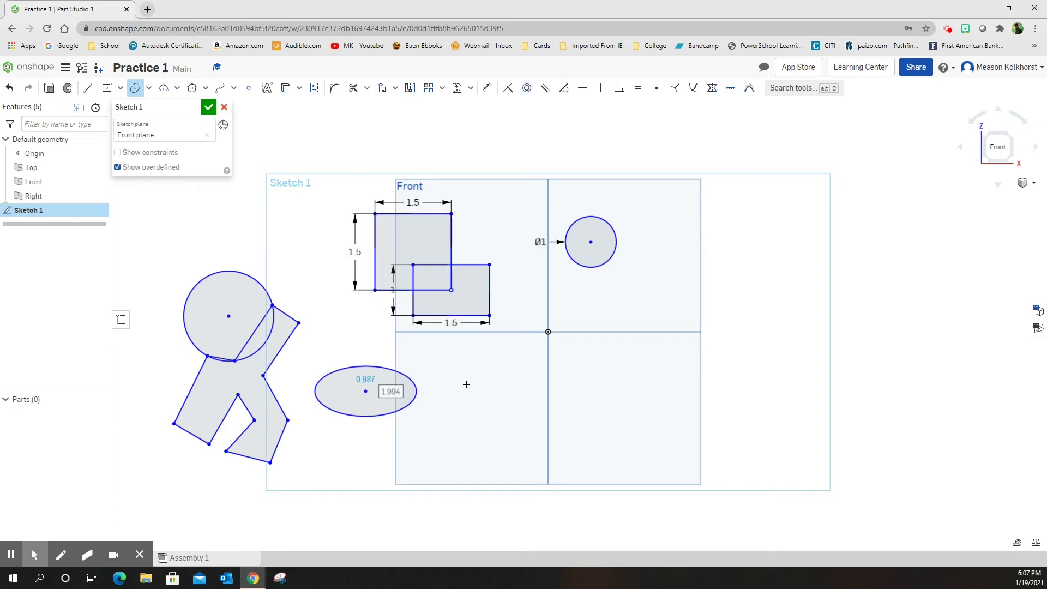
text(2)
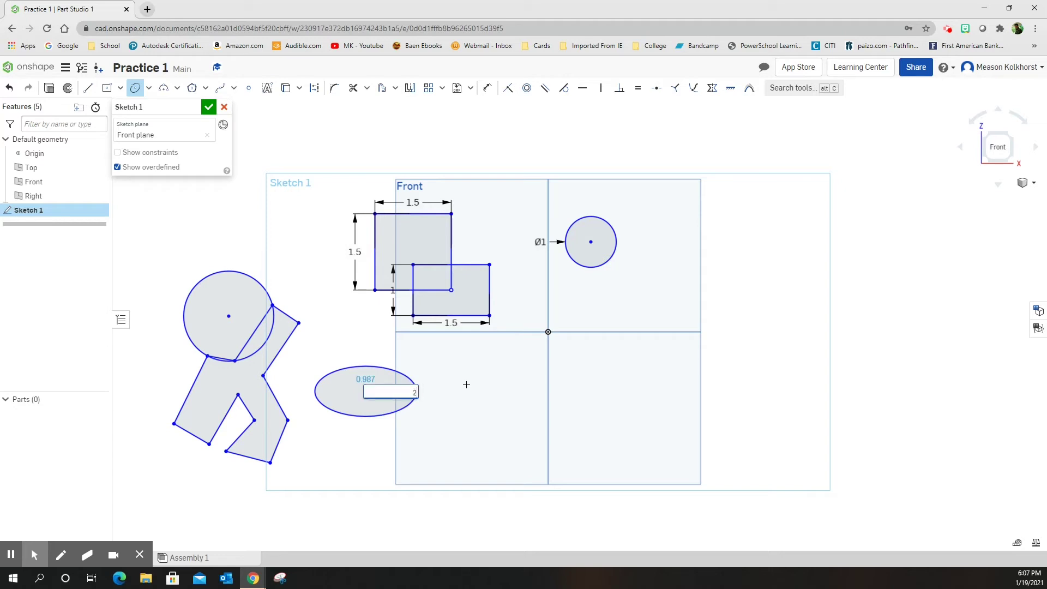
key(Return)
text(1)
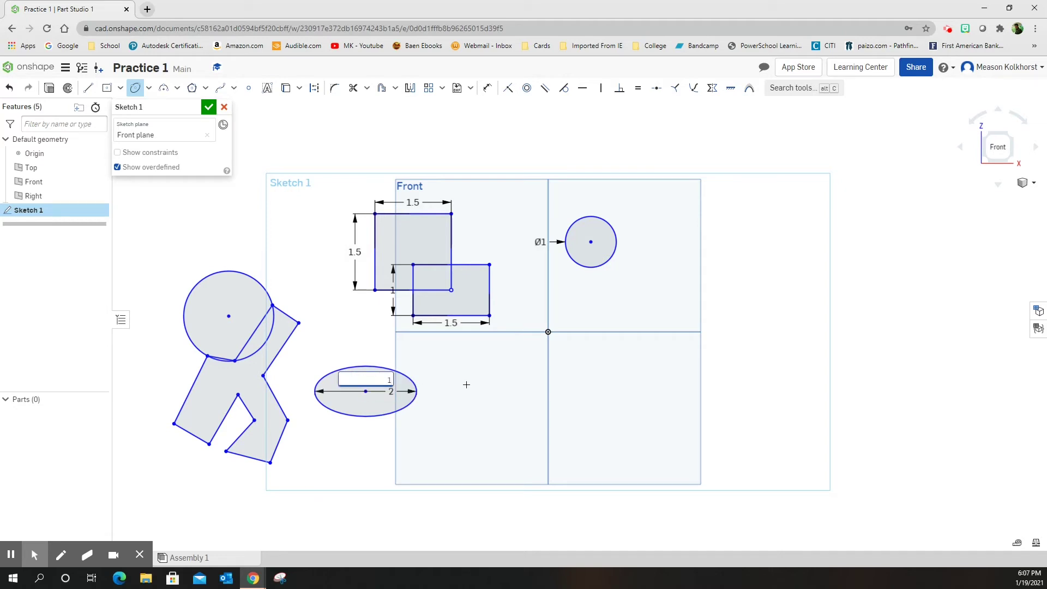
key(Return)
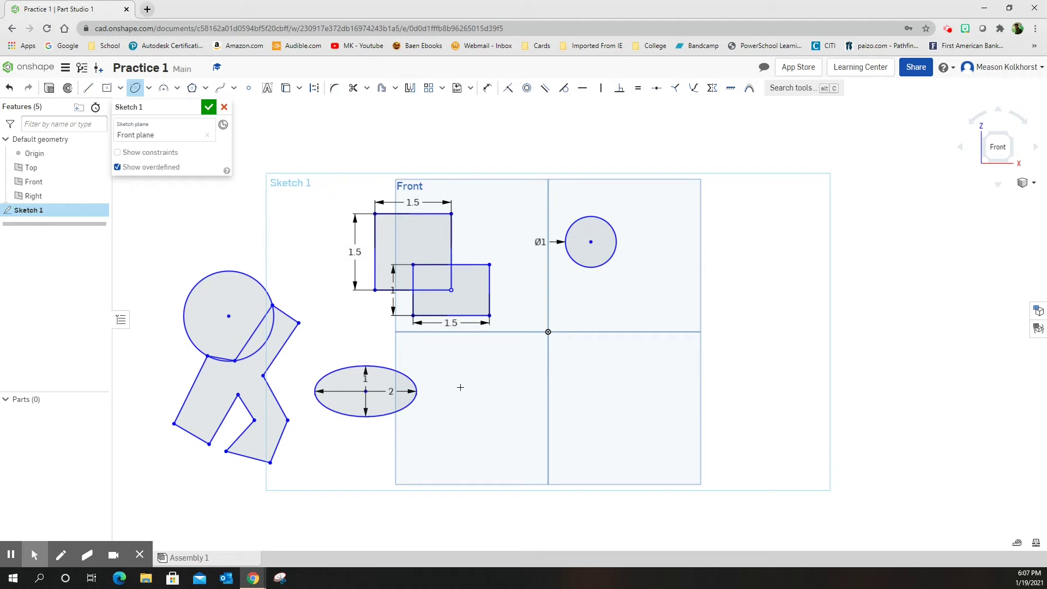
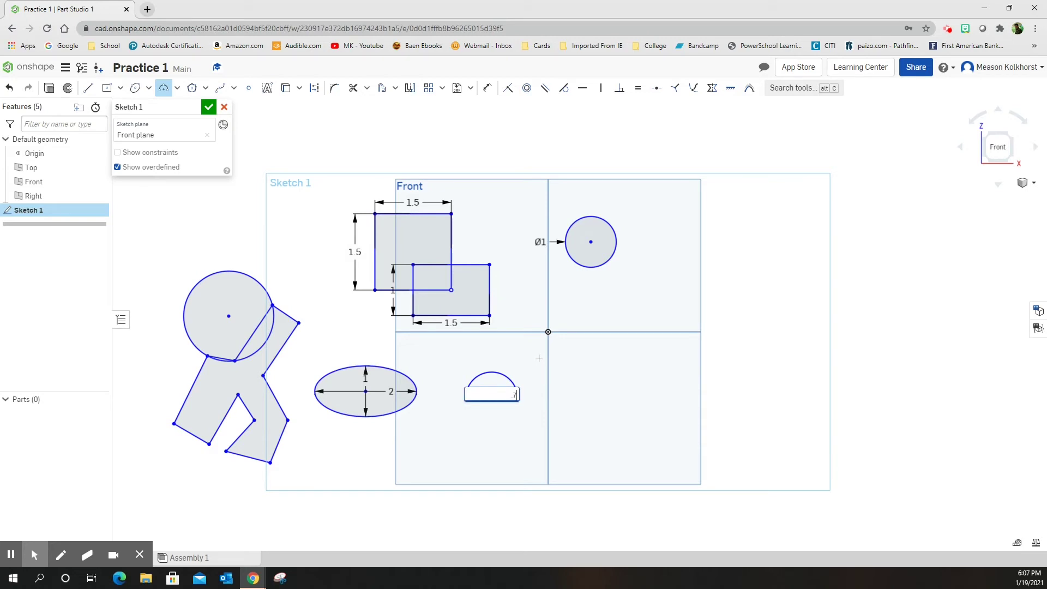
Set the upper 3 point arc's radius to 0.75 and draw a facing arc of radius 0.75 just below it
key(Return)
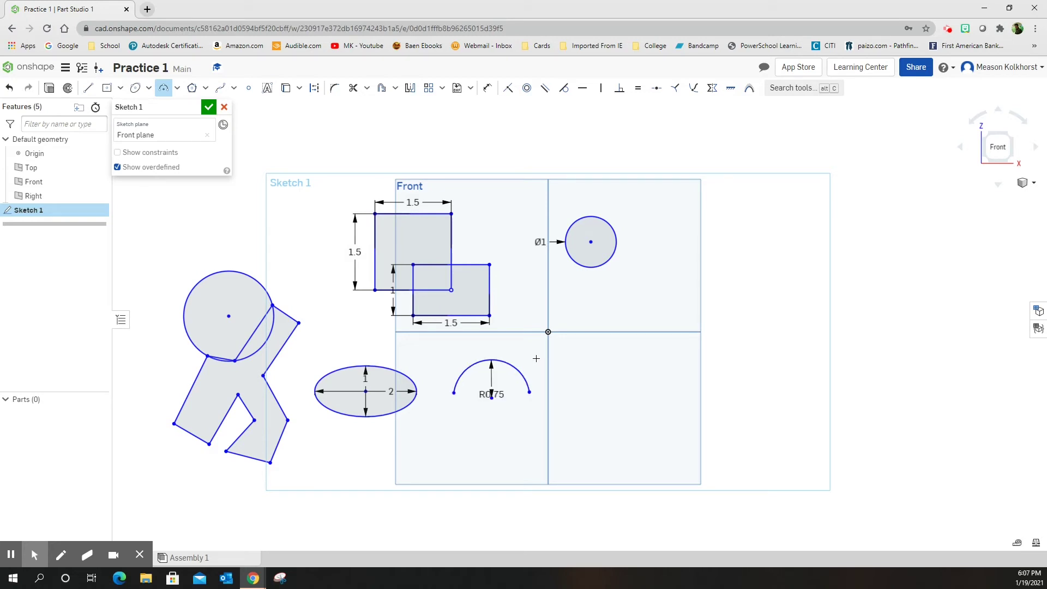
click(453, 411)
click(529, 412)
click(527, 436)
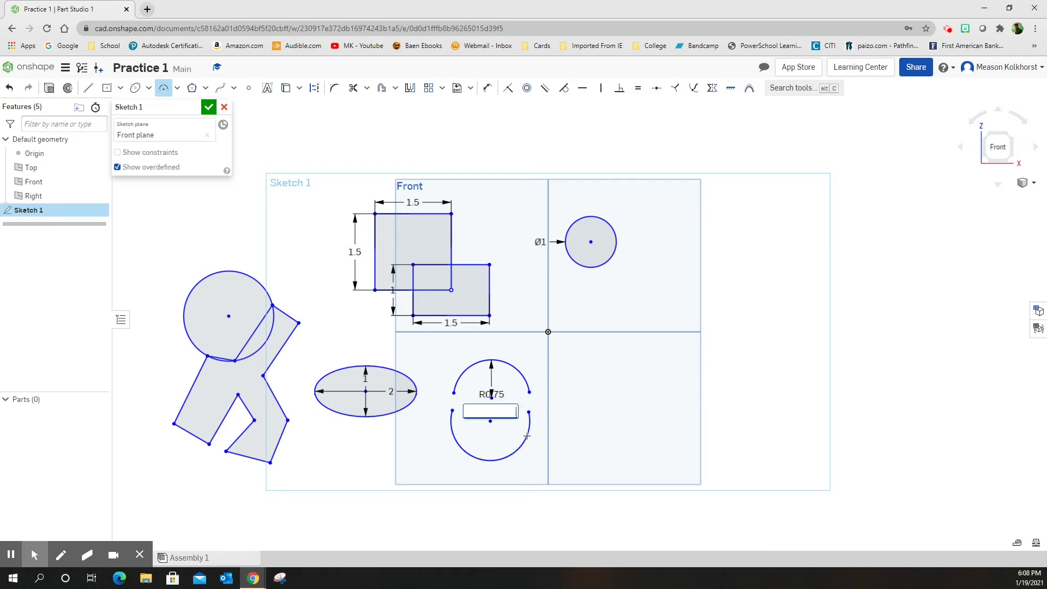
key(Return)
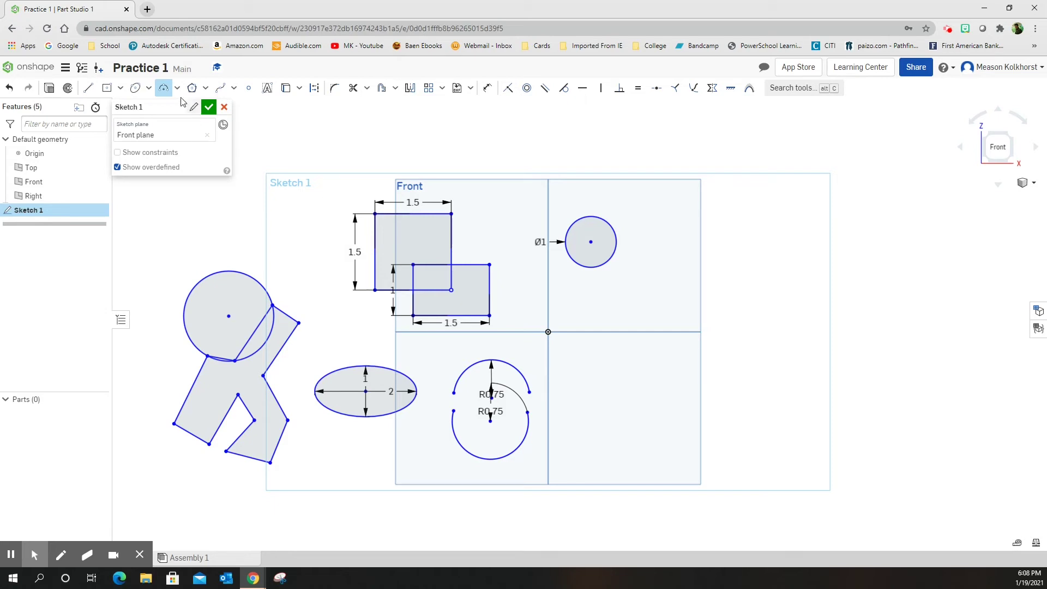
Move the lower arc's radius dimension clear of the upper one, placing it below the arc's center
click(163, 88)
drag(495, 412, 507, 431)
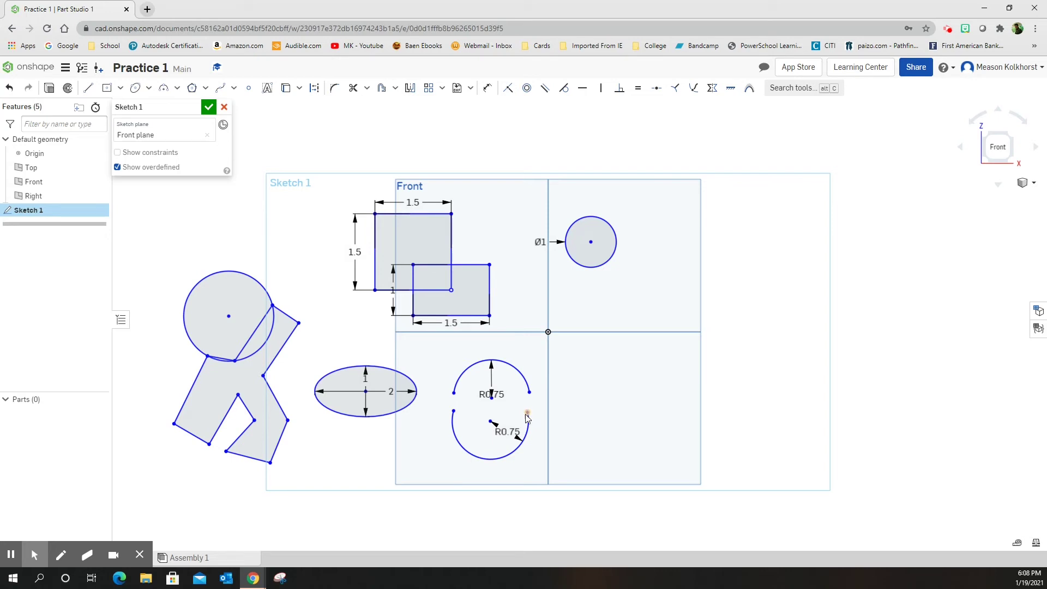
mouse_move(508, 432)
mouse_down()
mouse_move(509, 416)
mouse_move(488, 408)
mouse_move(482, 418)
mouse_move(491, 407)
mouse_move(504, 416)
mouse_move(491, 407)
mouse_move(481, 416)
mouse_move(479, 433)
mouse_move(492, 437)
mouse_up()
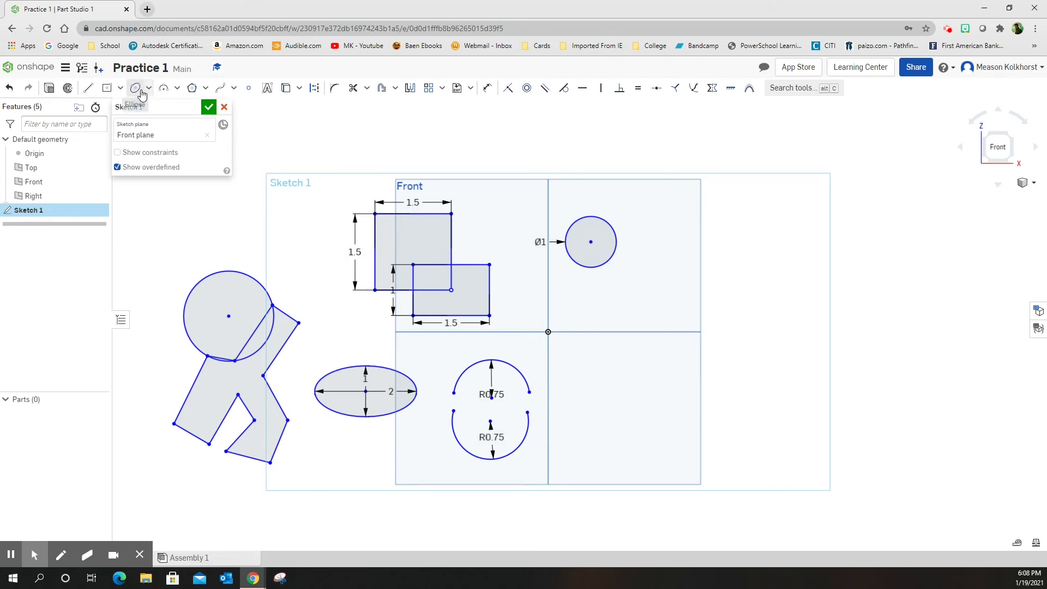
Draw a tangent arc joining the upper and lower right corners of the 1.5 by 1 rectangle
click(177, 88)
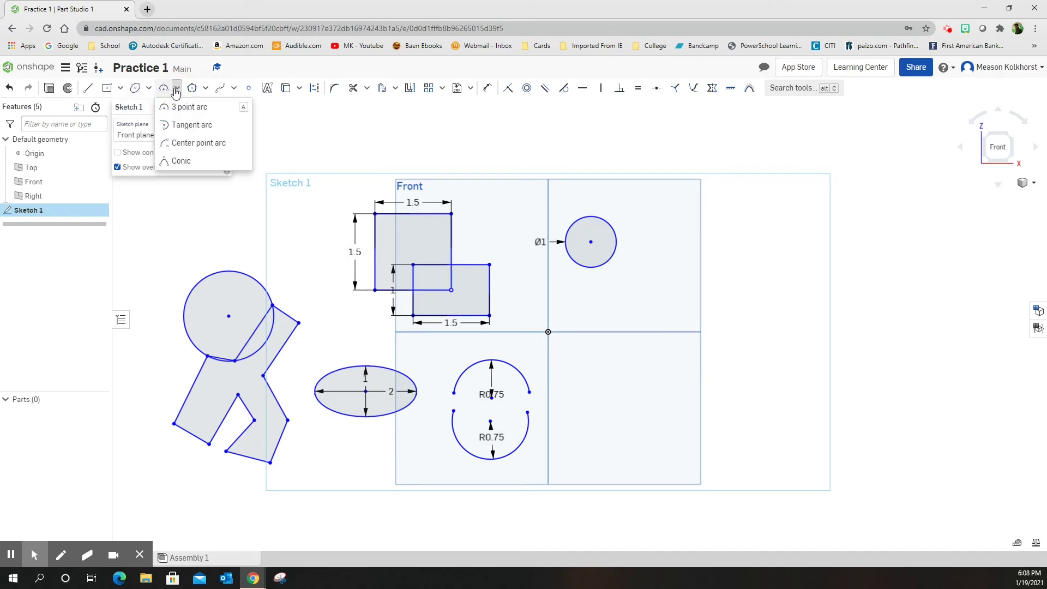
click(182, 126)
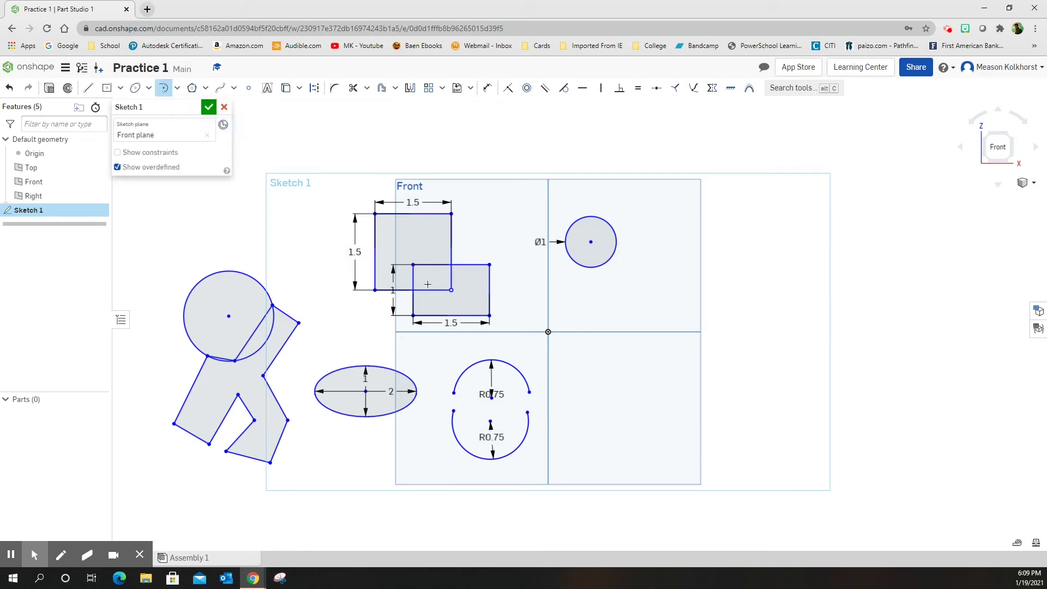
click(489, 265)
click(490, 315)
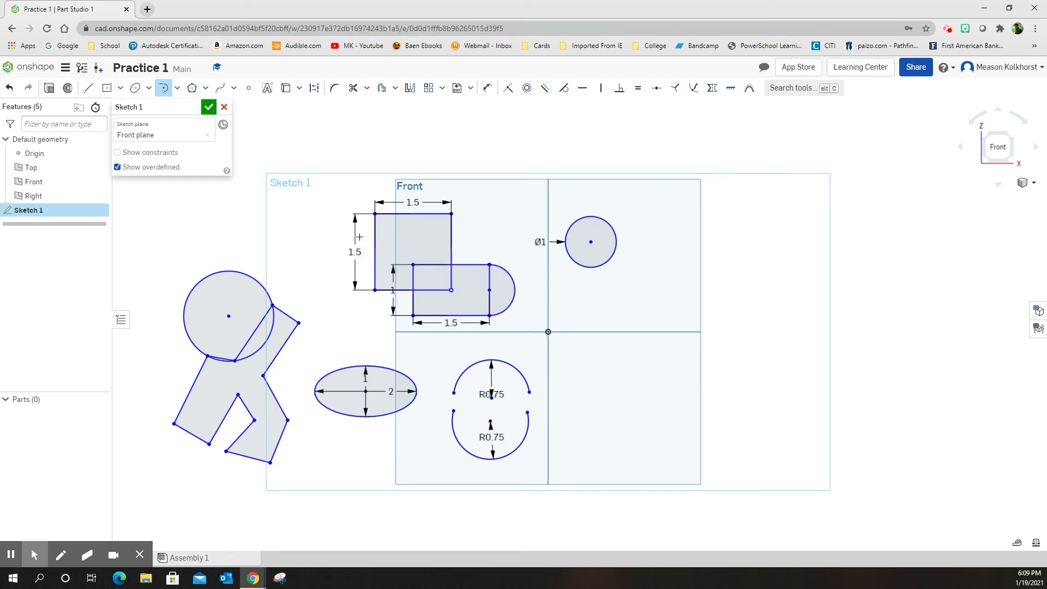
Draw a three-quarter center point arc of radius about 0.88, centered on the upper-left corner of the 1.5 square and ending on its left side
click(177, 89)
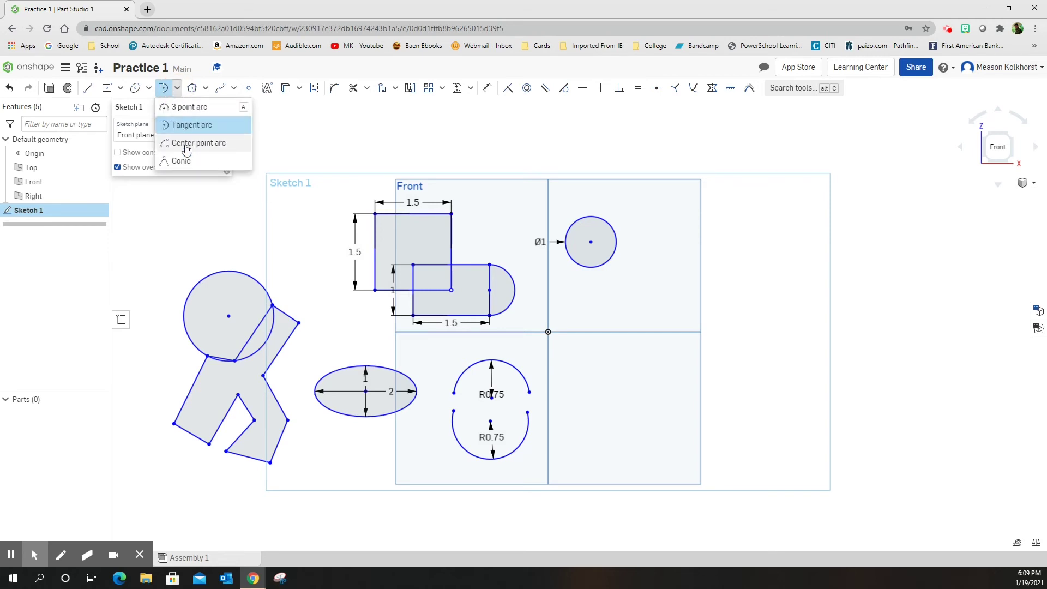
click(186, 144)
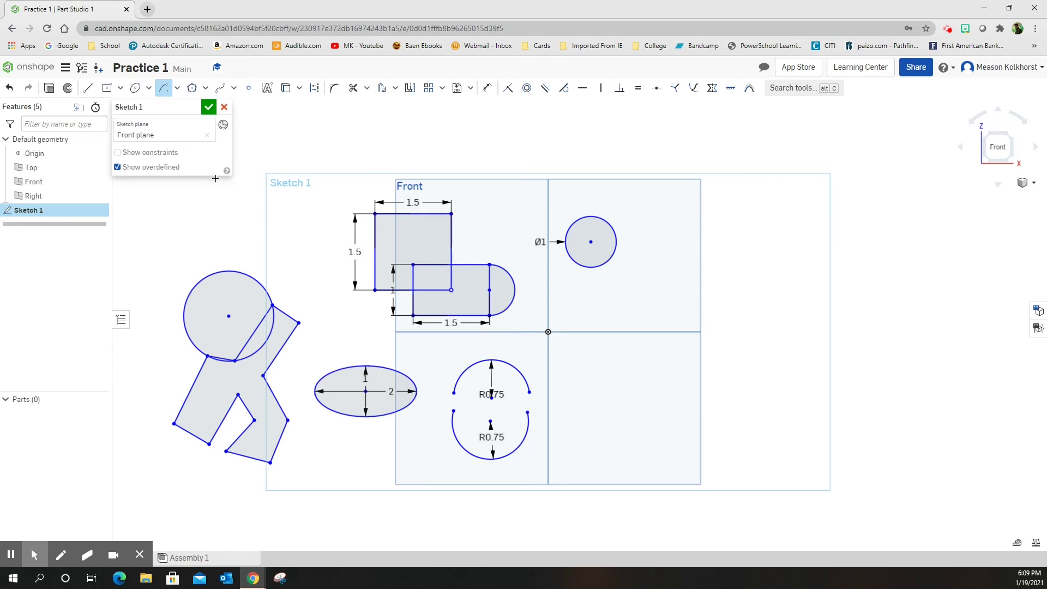
click(375, 213)
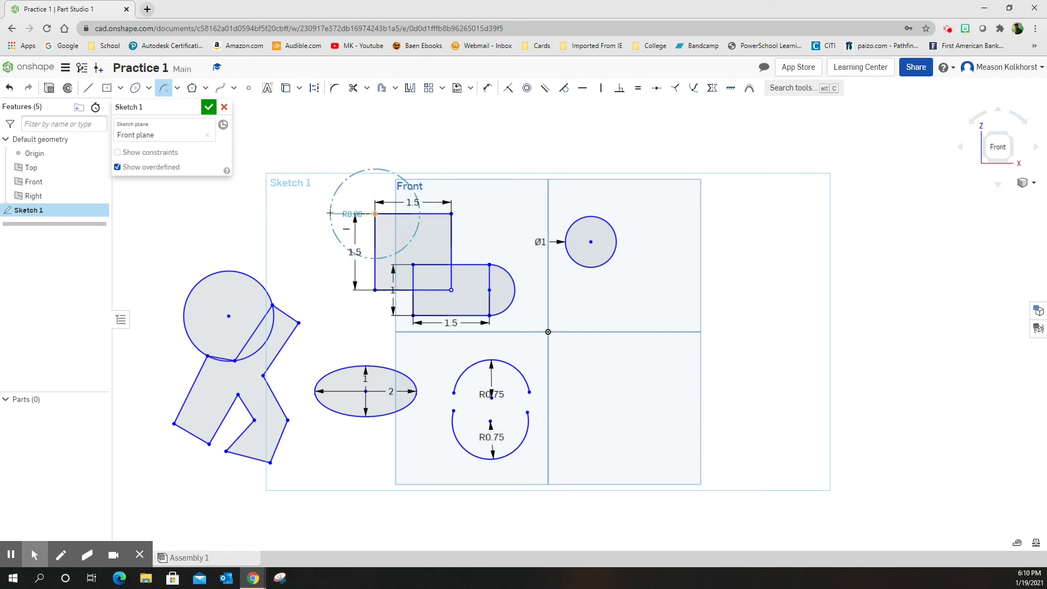
click(330, 213)
click(375, 259)
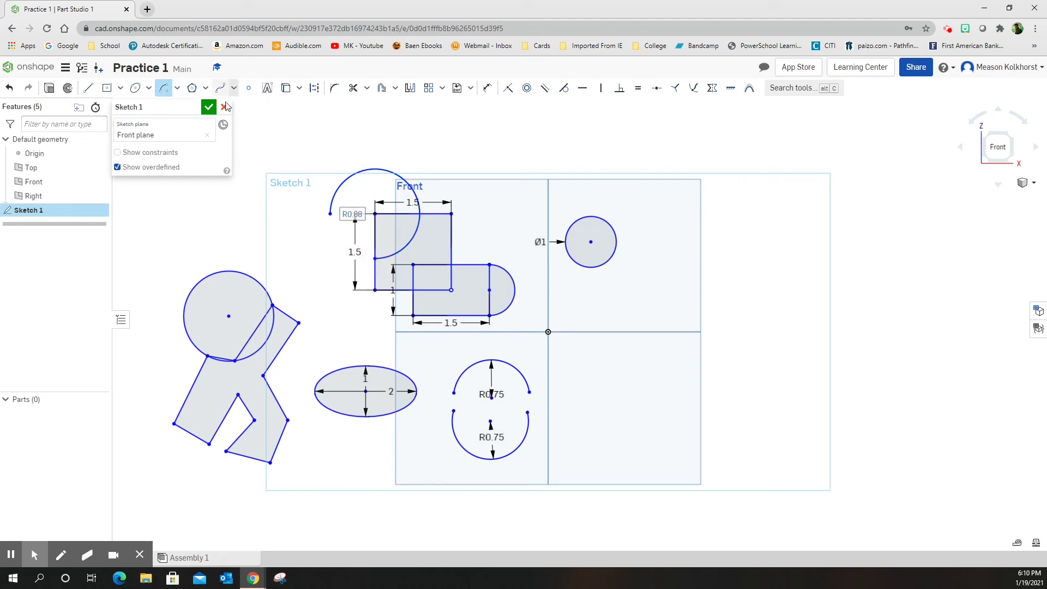
Draw two adjoining arch-shaped conics with rho 0.5 beside the circle, sharing an endpoint near the Front plane's upper right edge
click(178, 93)
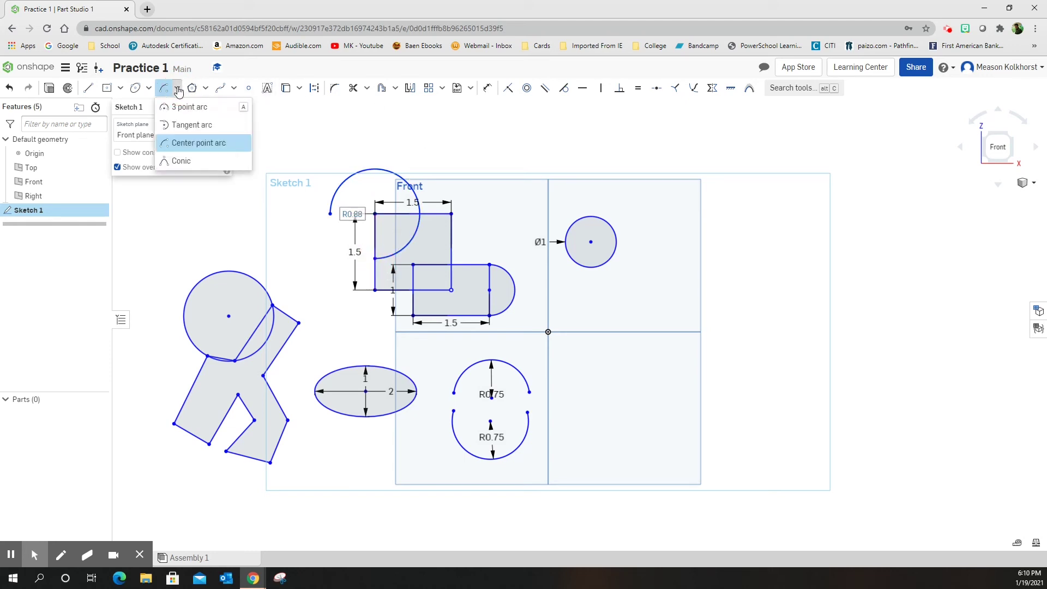
click(179, 162)
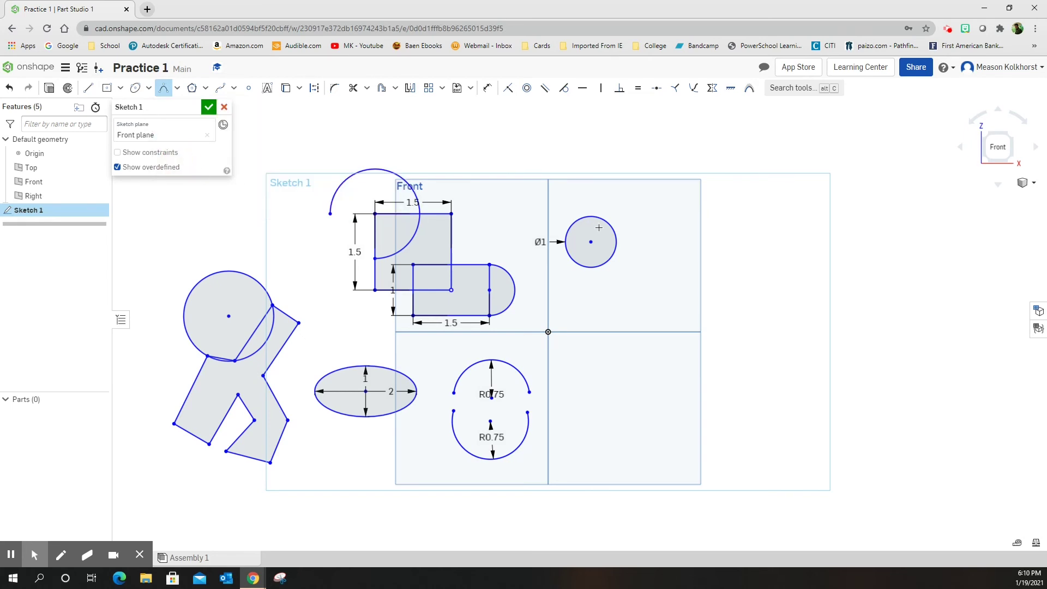
click(644, 251)
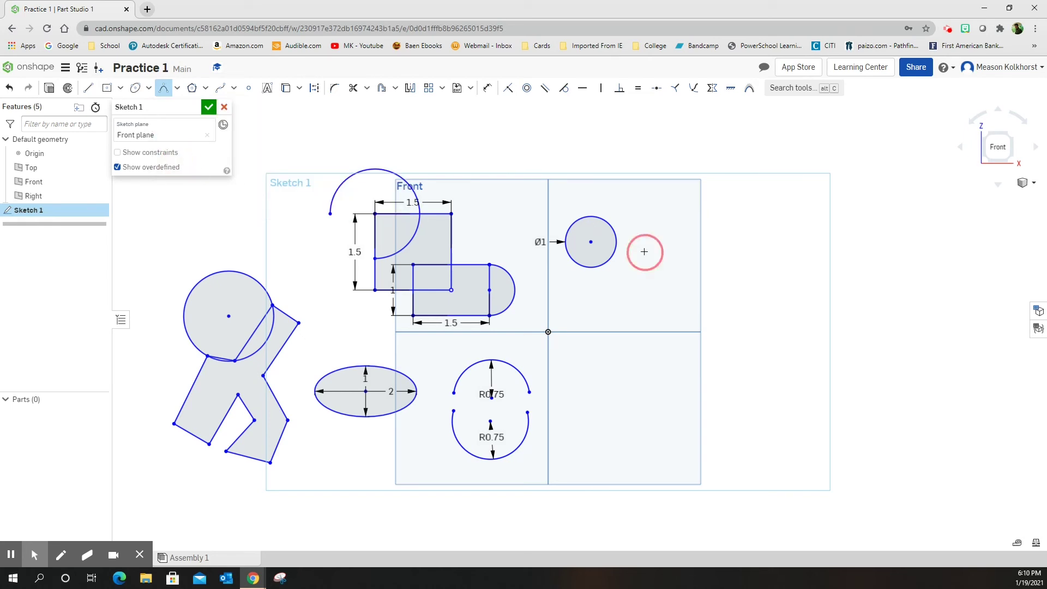
click(676, 254)
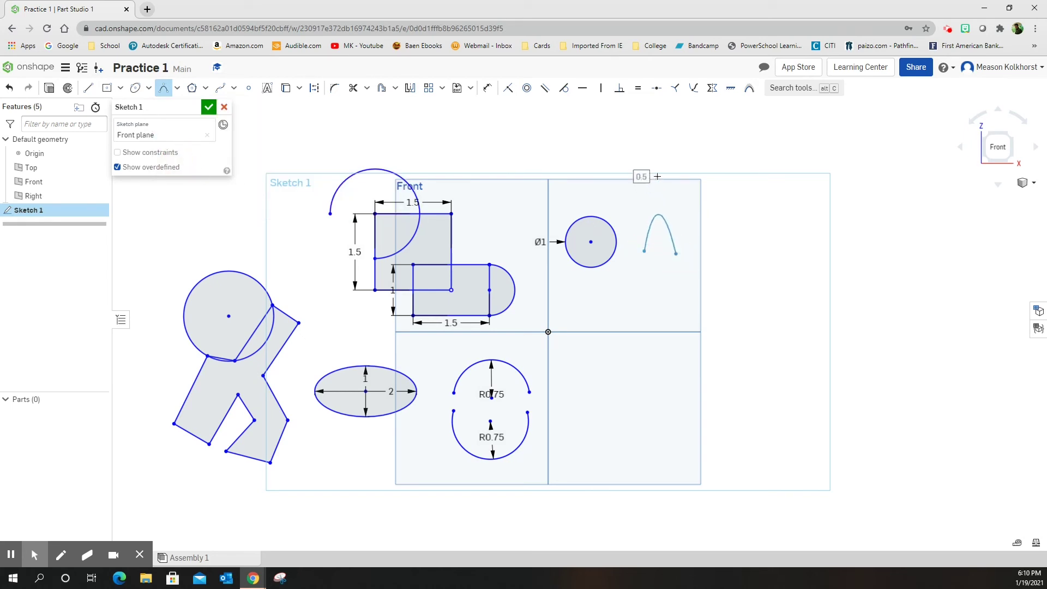
click(661, 158)
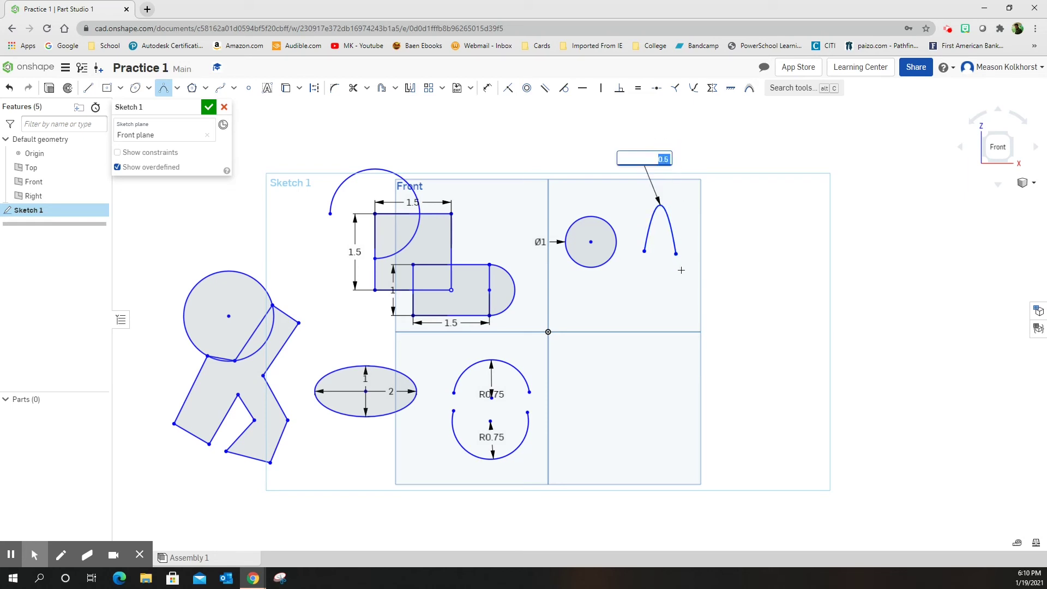
click(676, 254)
click(711, 255)
click(697, 158)
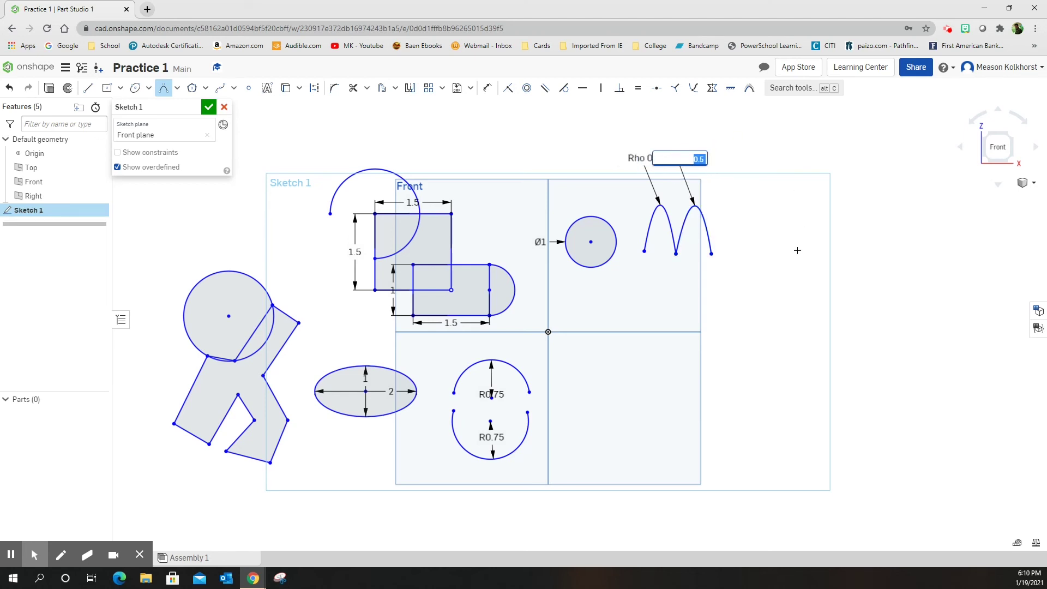
Draw a five-sided inscribed polygon centered in the Front plane's lower right quadrant, extending past the plane's right edge
click(192, 89)
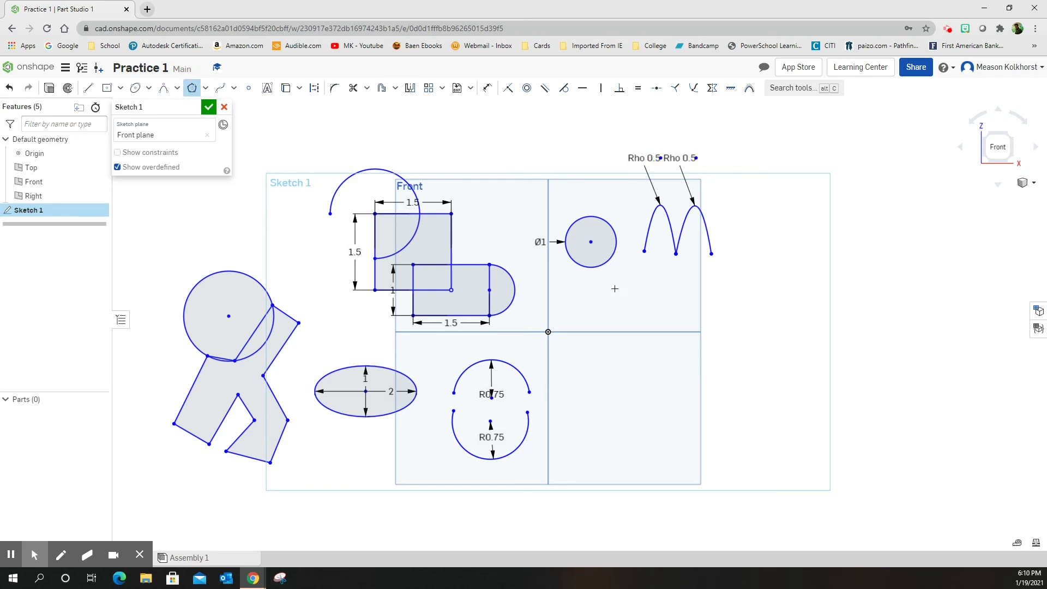
scroll(682, 325, down, 3)
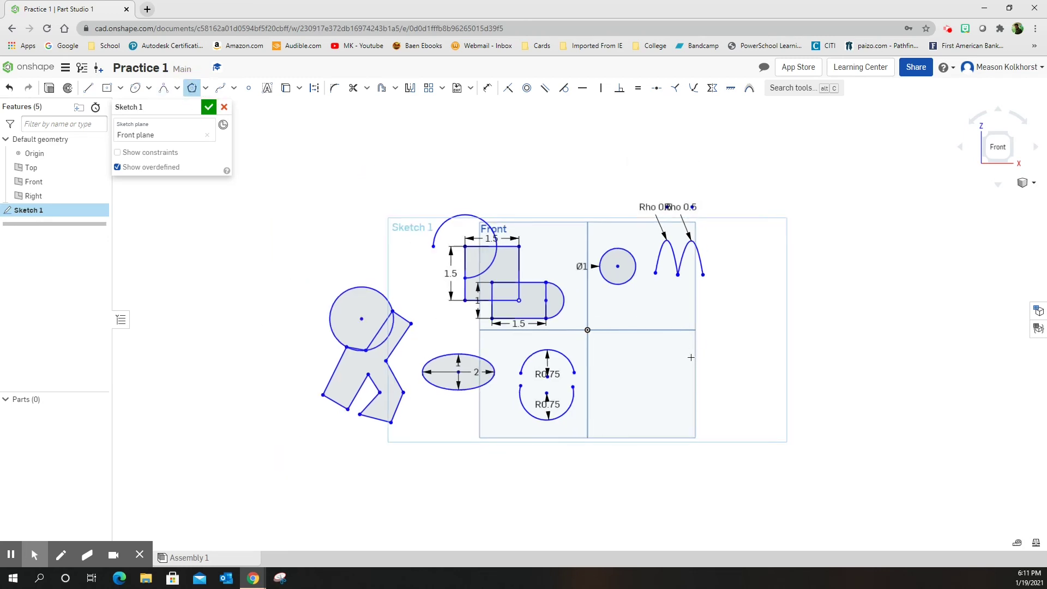
click(676, 388)
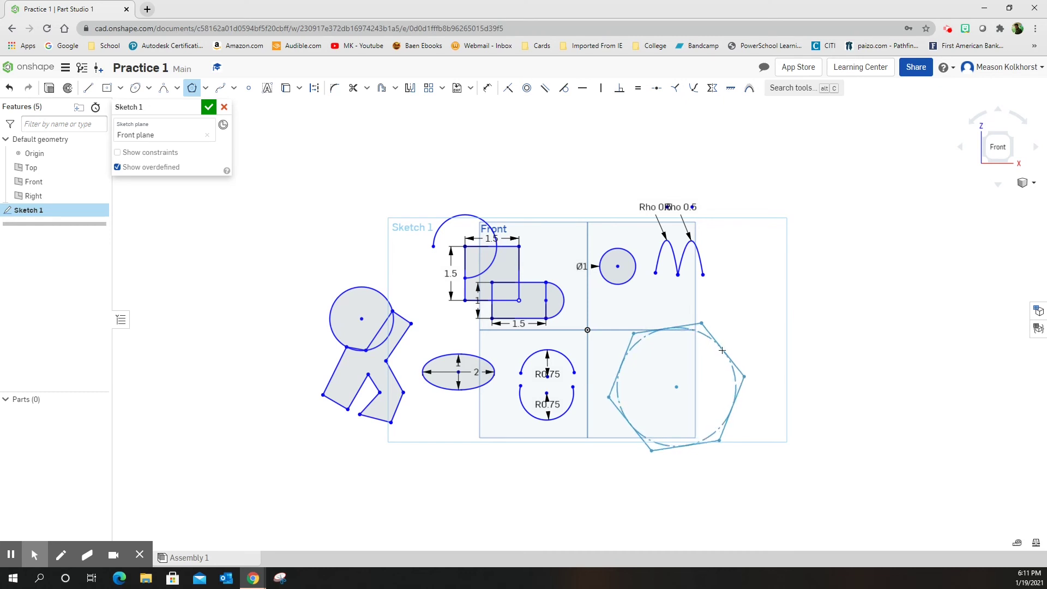
scroll(721, 348, down, 1)
click(716, 351)
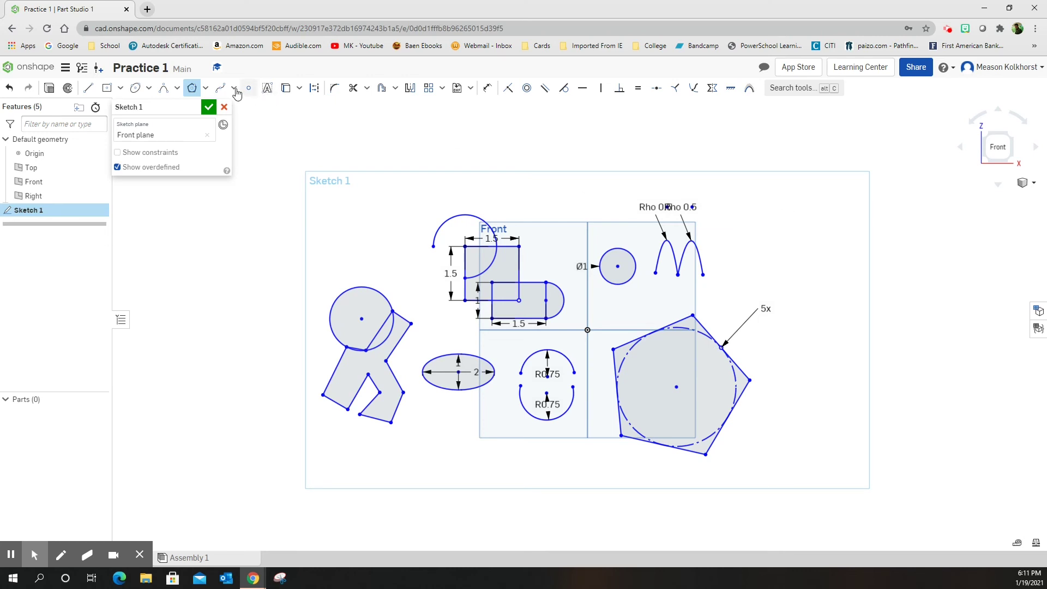
Draw a three-sided circumscribed polygon outside the Front plane's upper right corner, above the pentagon and beside the conics
click(207, 87)
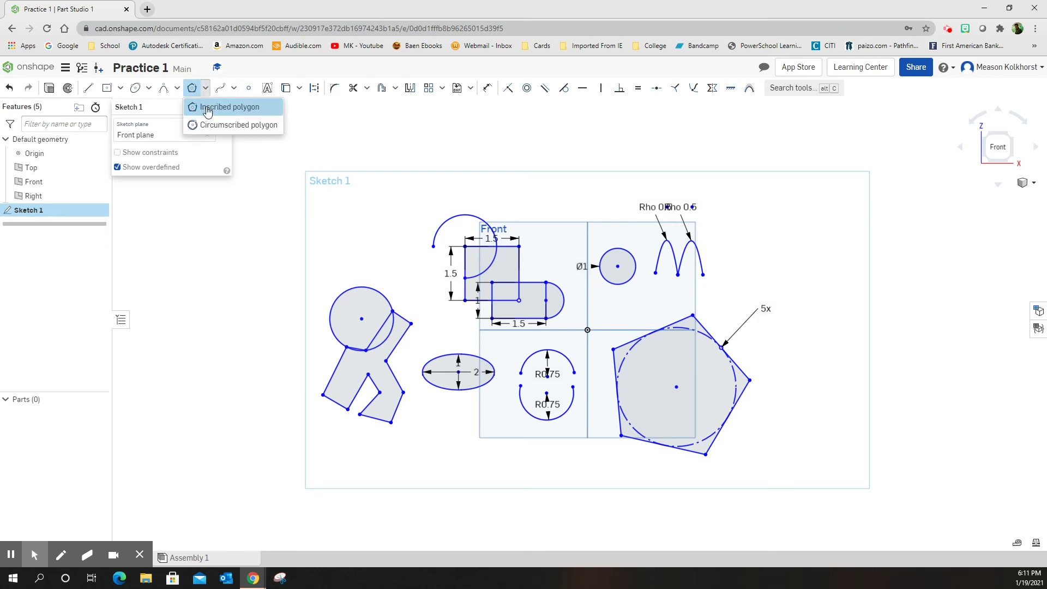
click(212, 125)
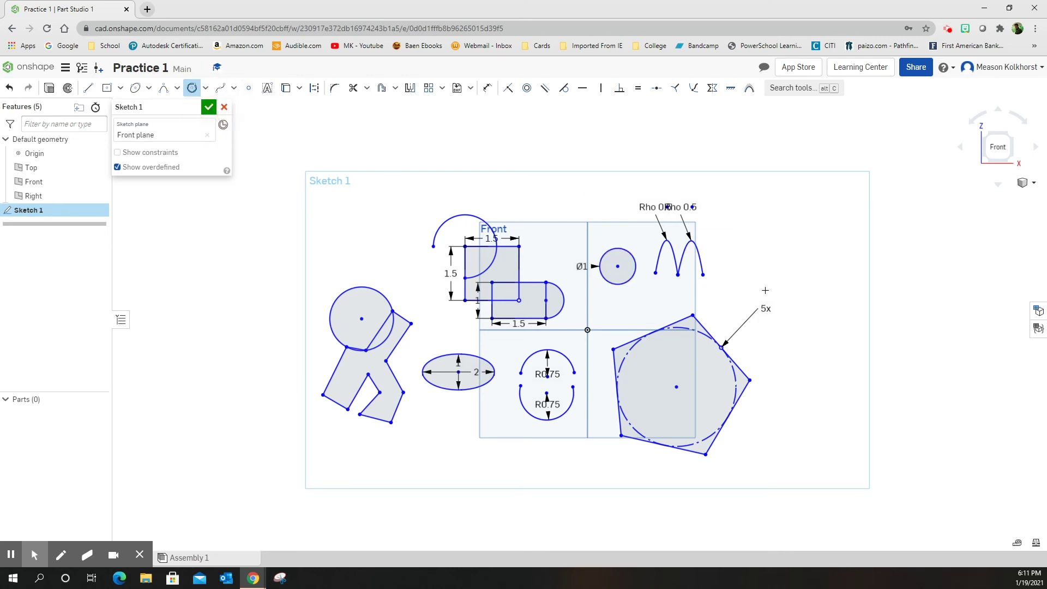
click(790, 220)
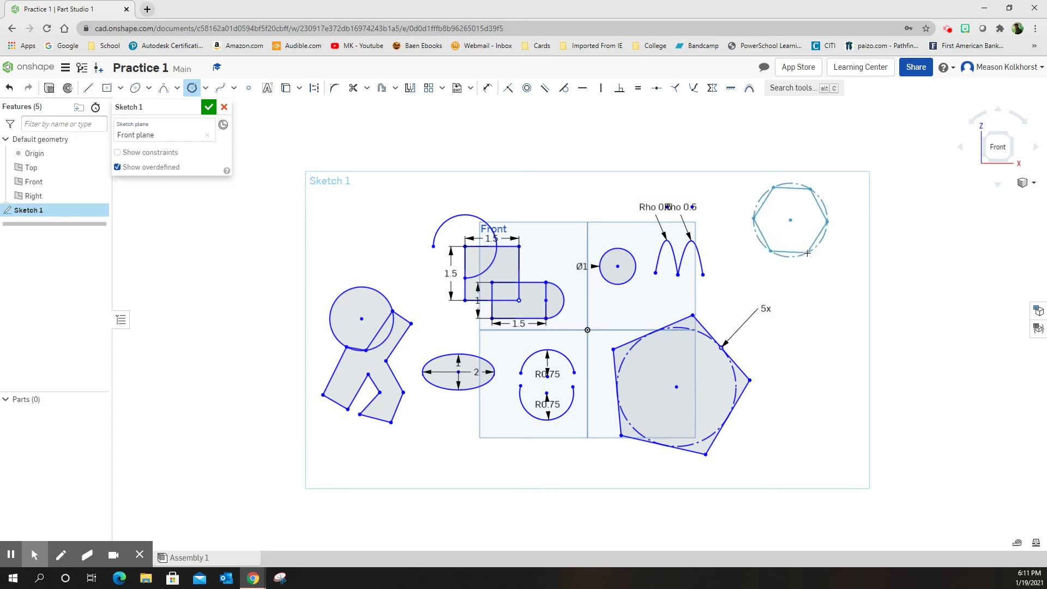
click(807, 253)
text(3)
key(Return)
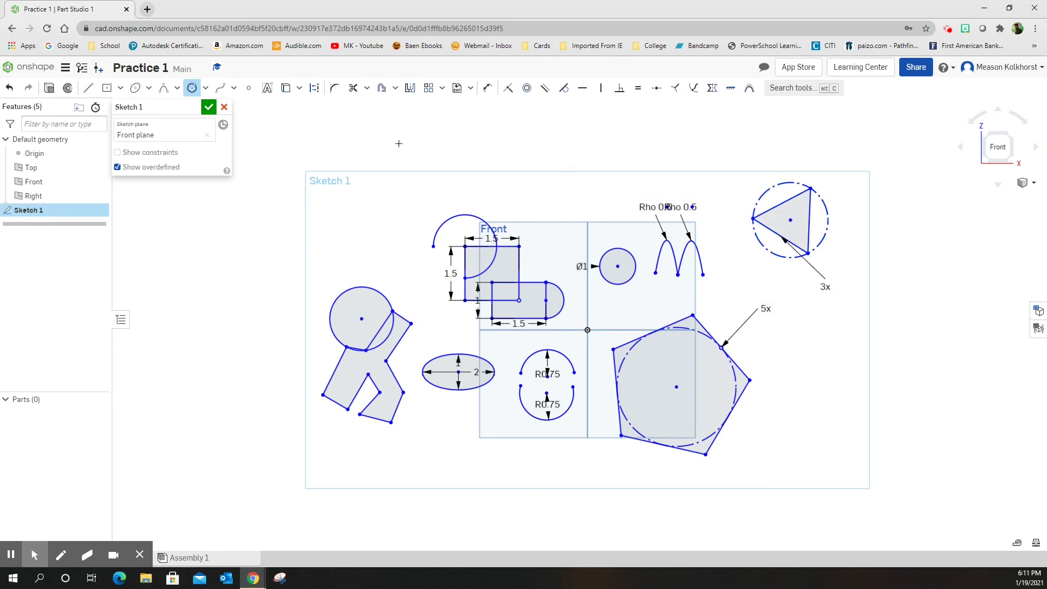
Draw a closed 12-point spline shaped like a rounded letter K, to the left of the large circle and straight-line figure
click(221, 89)
click(236, 250)
click(274, 266)
click(223, 311)
click(255, 330)
click(273, 371)
click(227, 392)
click(206, 346)
click(186, 399)
click(151, 403)
click(156, 237)
click(190, 247)
click(194, 294)
click(236, 251)
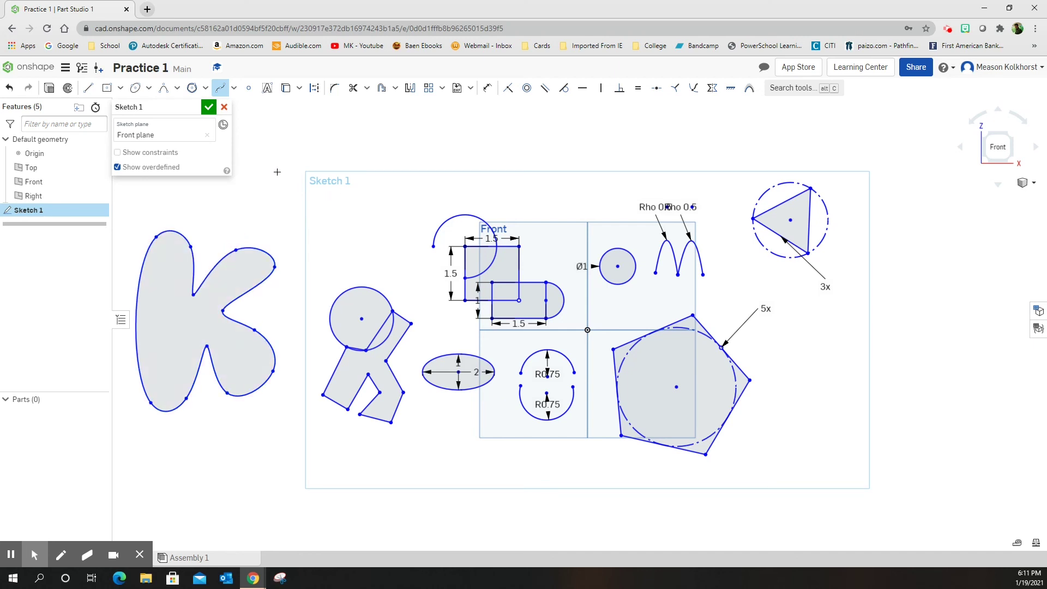
Place five scattered sketch points above the large circle, to the left of the center point arc
click(234, 89)
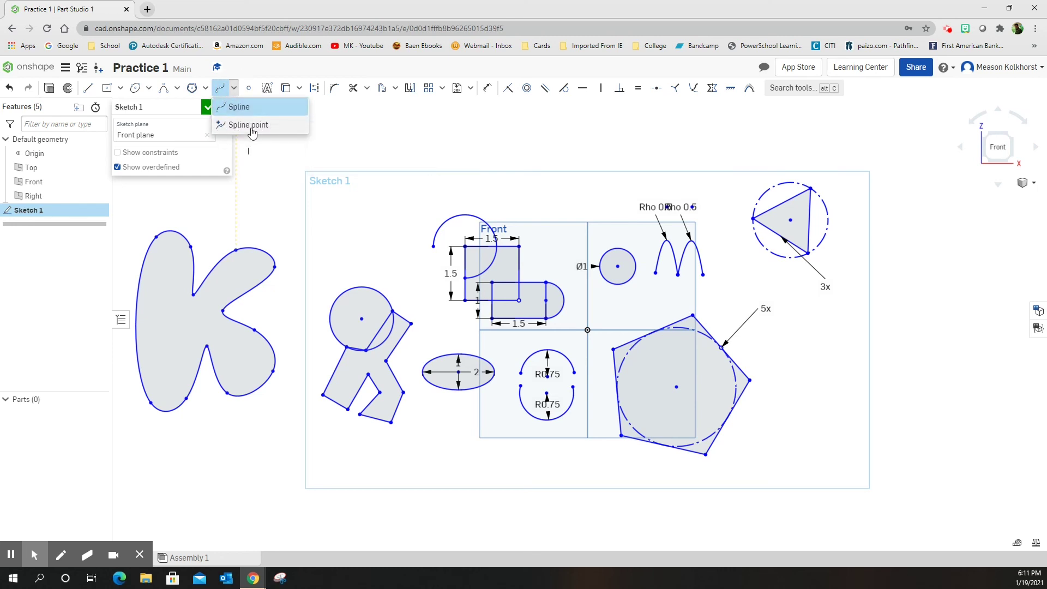
click(249, 88)
click(332, 261)
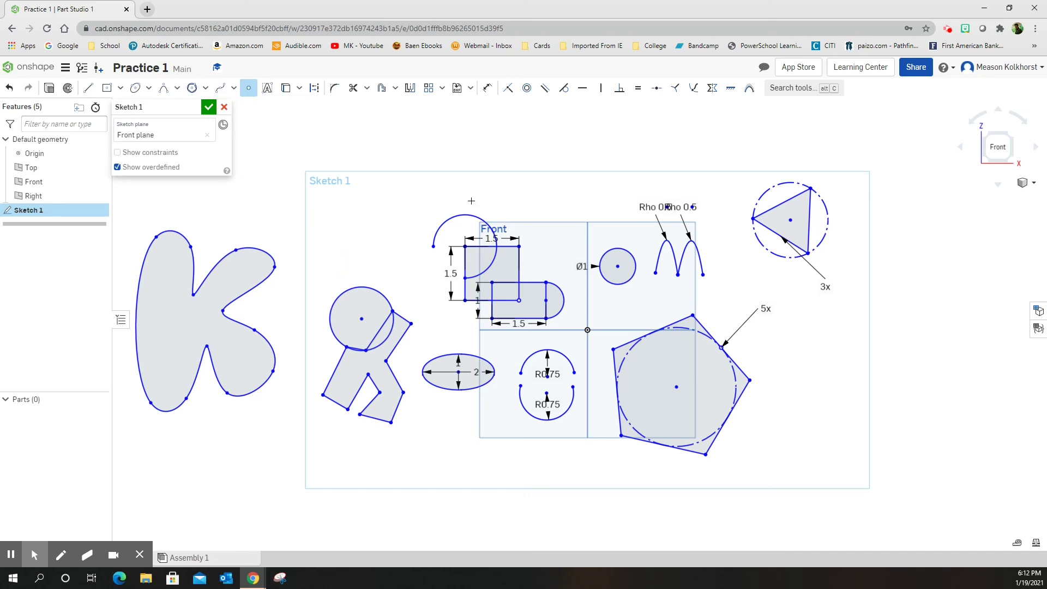
click(388, 246)
click(359, 234)
click(358, 263)
click(329, 233)
Add the text "Your Name" in Open Sans across the area above all the sketch shapes, and finish the sketch
click(268, 89)
drag(279, 125, 638, 186)
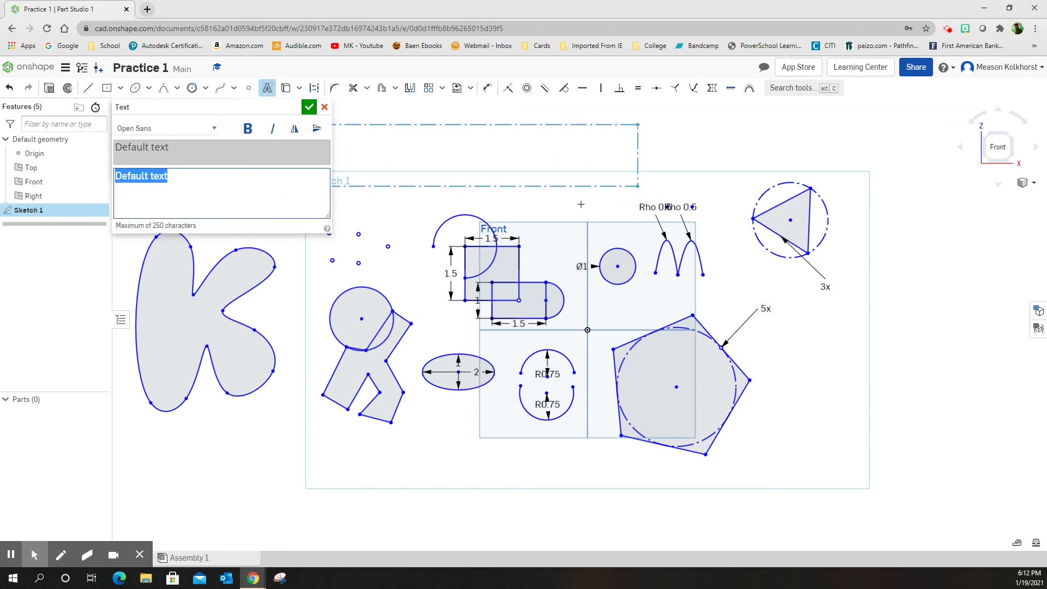
text(Y)
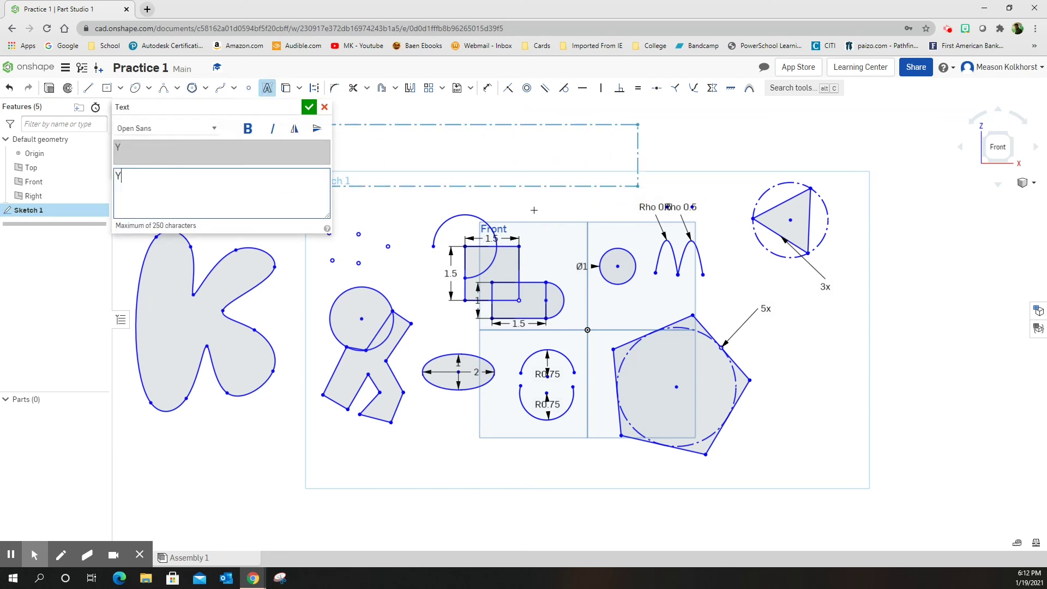
text(our Name)
click(309, 107)
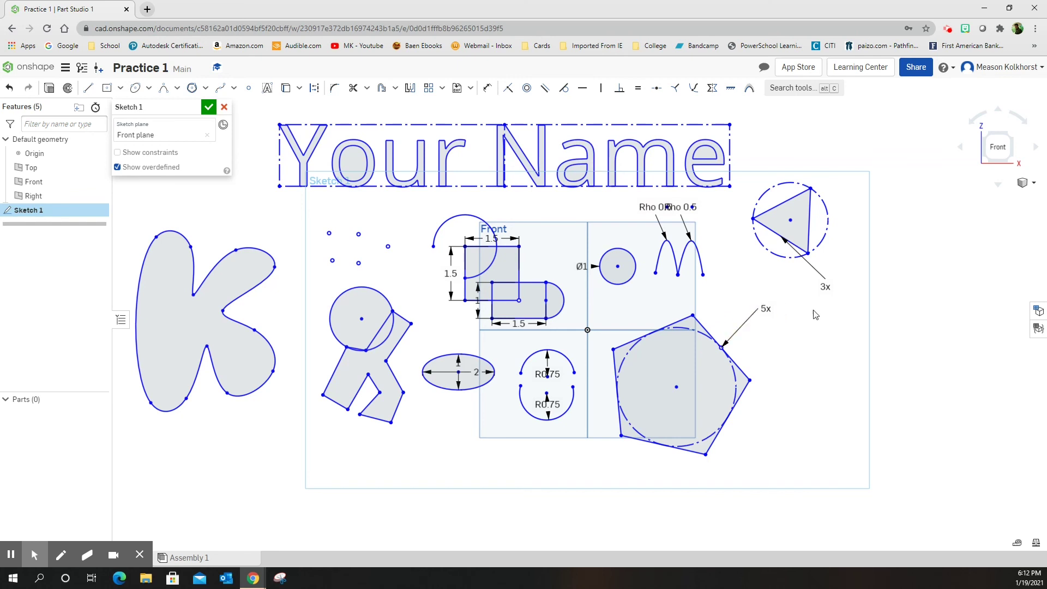
click(208, 108)
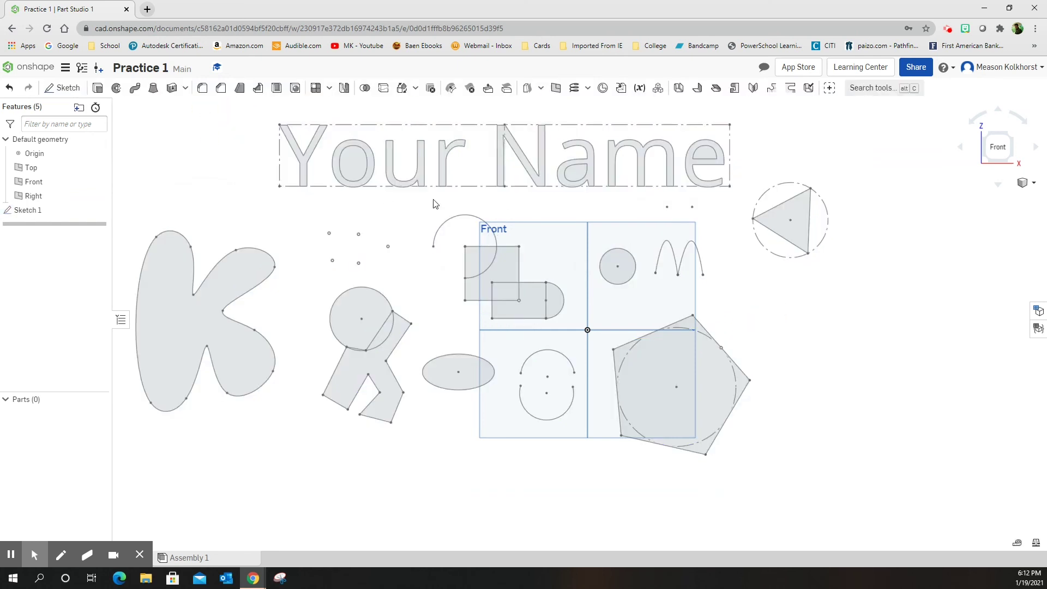